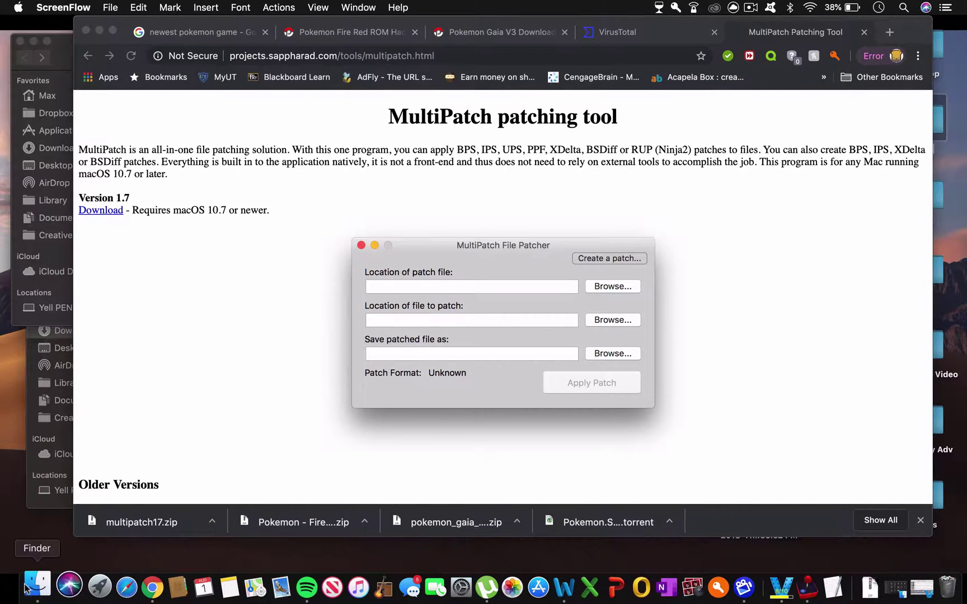
Open the pokemon_gaia_v3.2 folder and view NUPS.exe's Get Info, then close it
{"action": "left_click", "coordinate": [35, 586]}
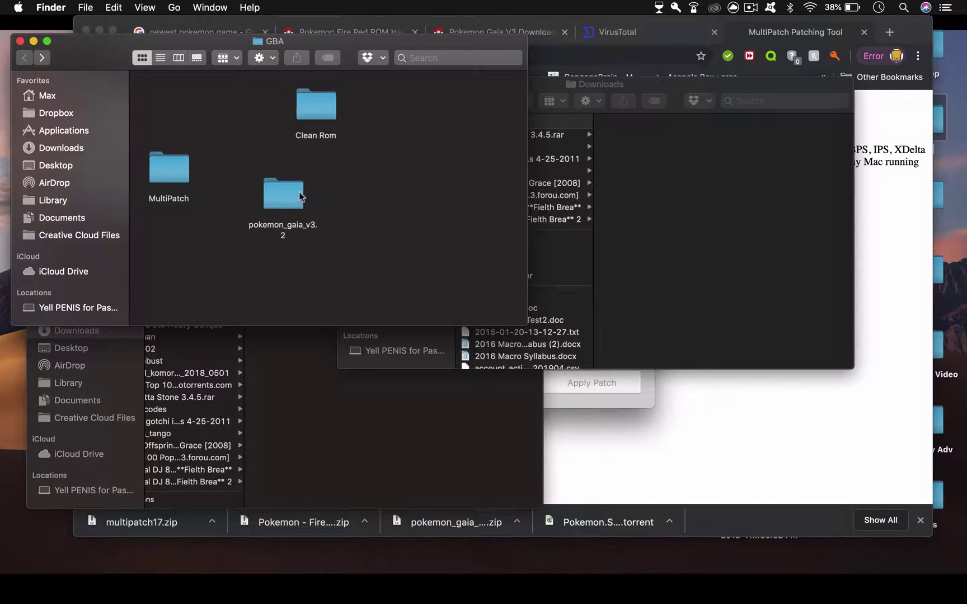
{"action": "double_click", "coordinate": [278, 194]}
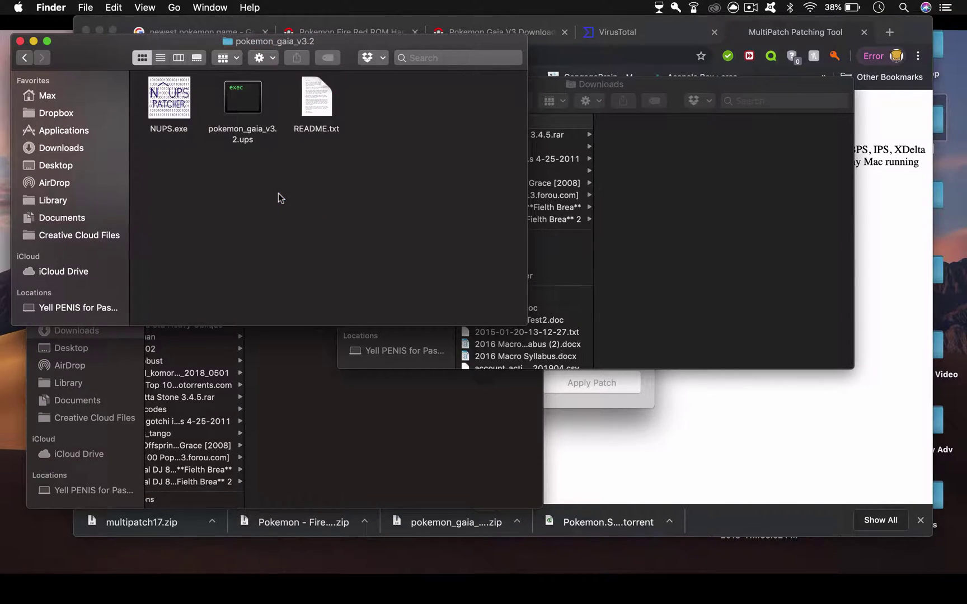
{"action": "left_click", "coordinate": [181, 128]}
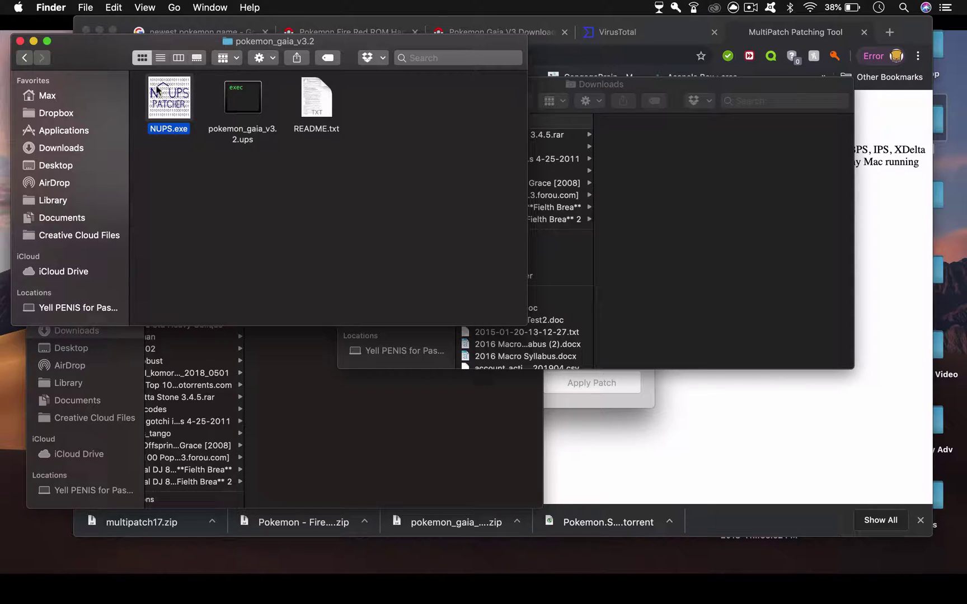
{"action": "right_click", "coordinate": [172, 108]}
{"action": "mouse_move", "coordinate": [210, 124]}
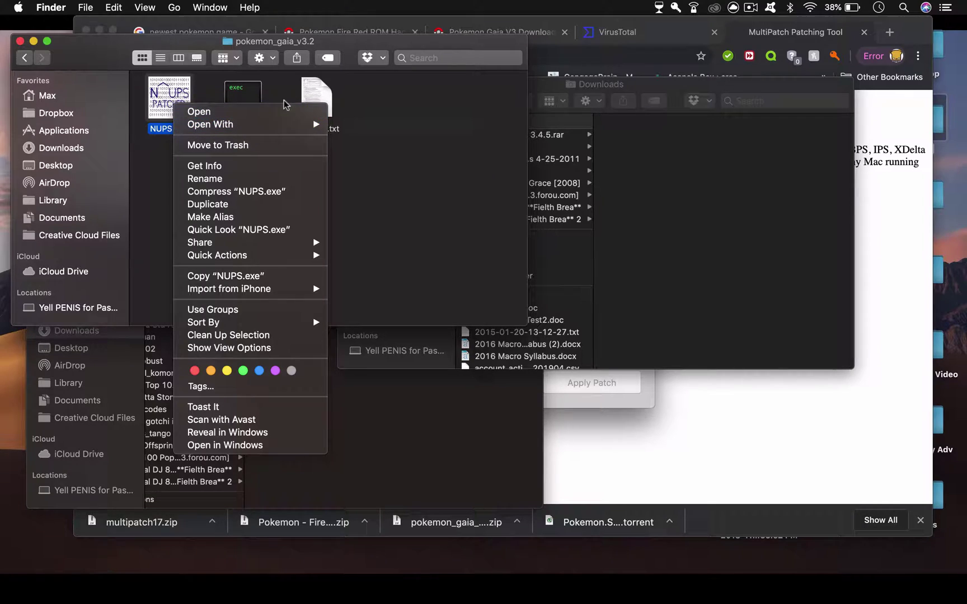
{"action": "left_click", "coordinate": [172, 157]}
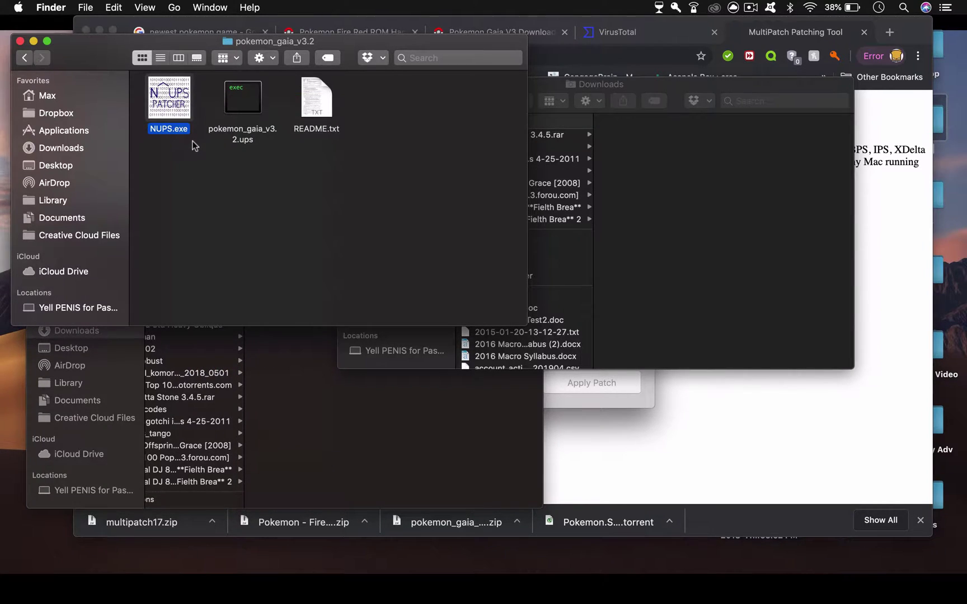
{"action": "key", "text": "super+i"}
{"action": "left_click", "coordinate": [19, 32]}
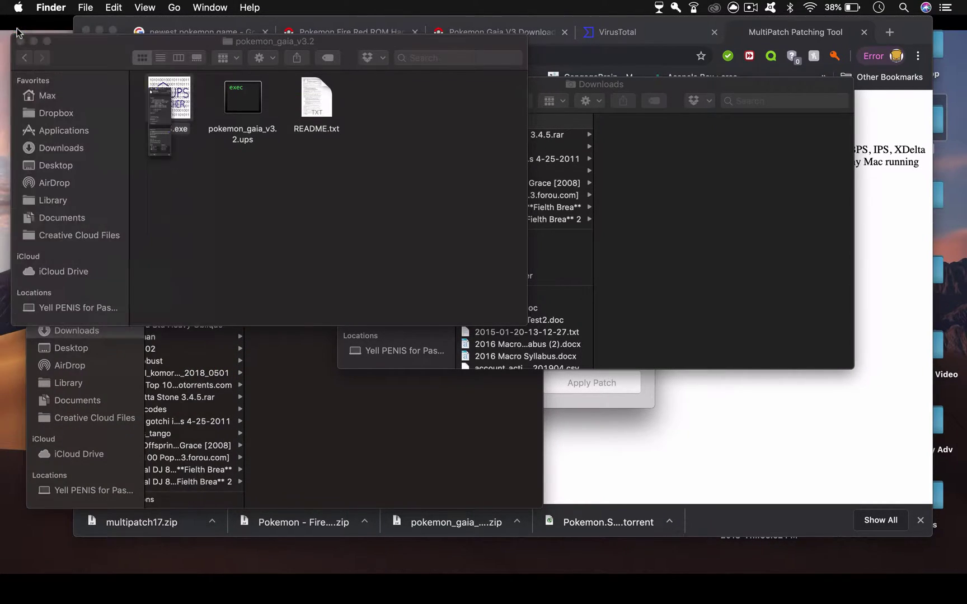
Close the pokemon_gaia_v3.2 folder window and return to the MultiPatch patching tool page
{"action": "left_click", "coordinate": [20, 42]}
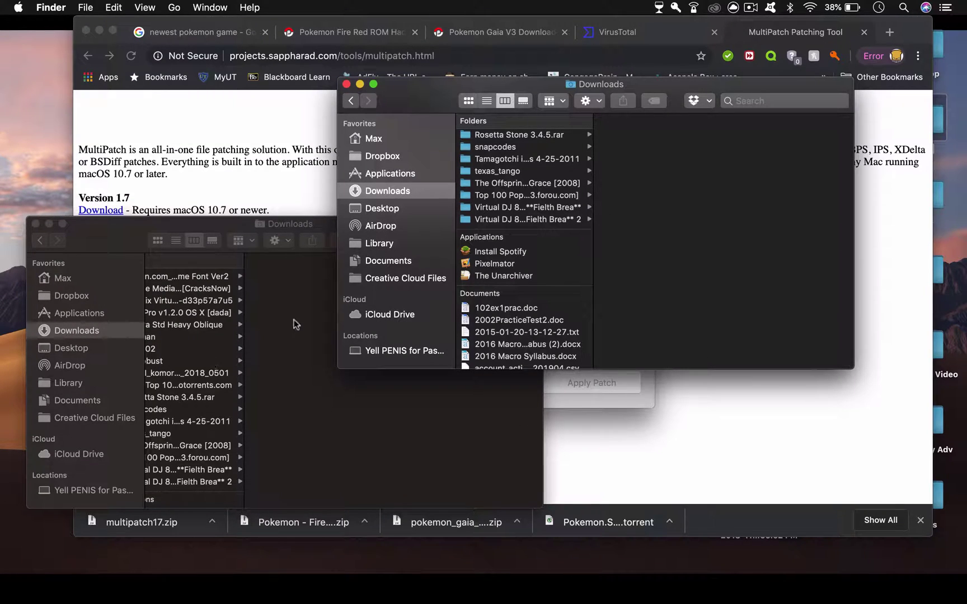
{"action": "left_click", "coordinate": [279, 172]}
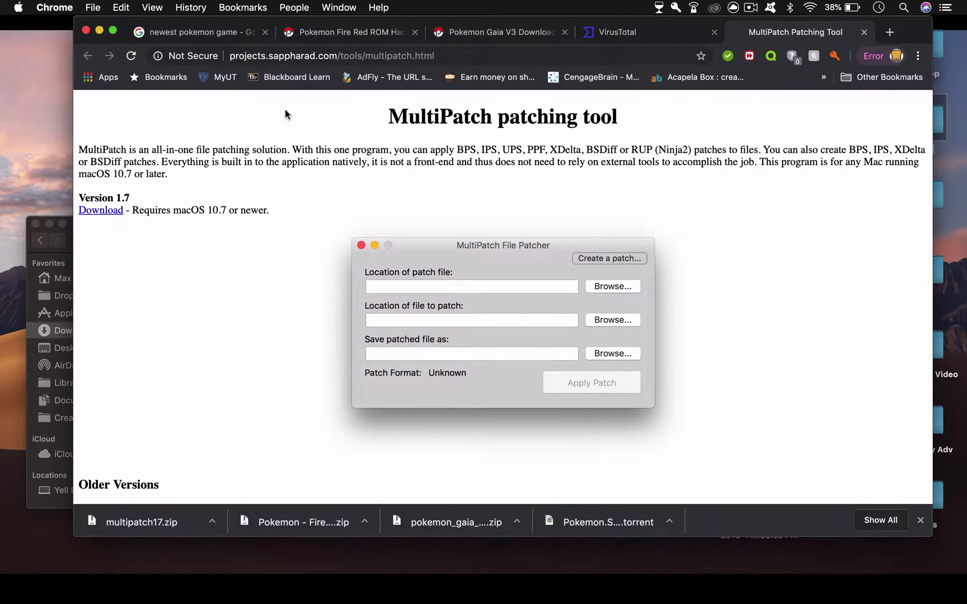
{"action": "left_click_drag", "start_coordinate": [390, 116], "coordinate": [630, 115]}
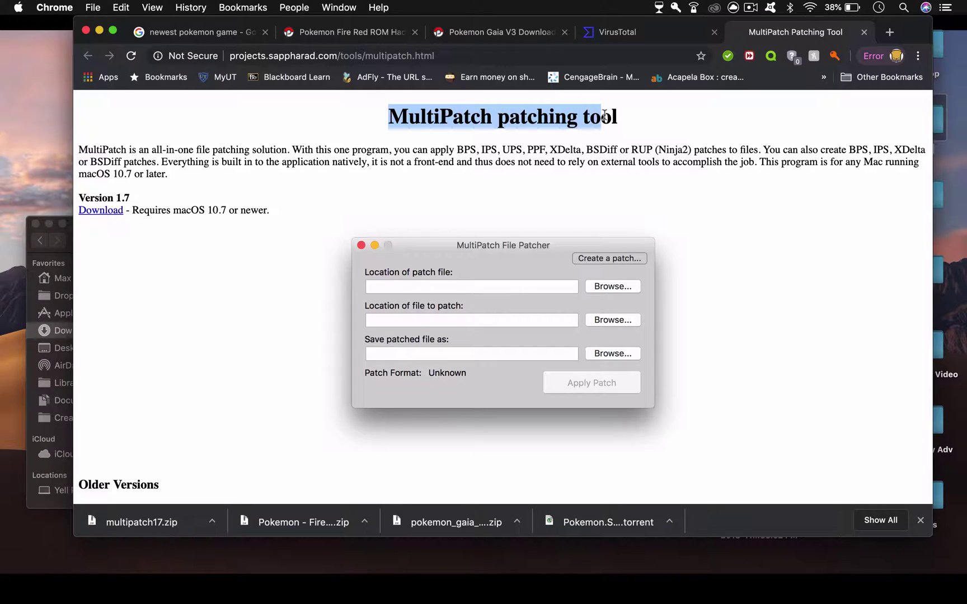
{"action": "left_click", "coordinate": [550, 124]}
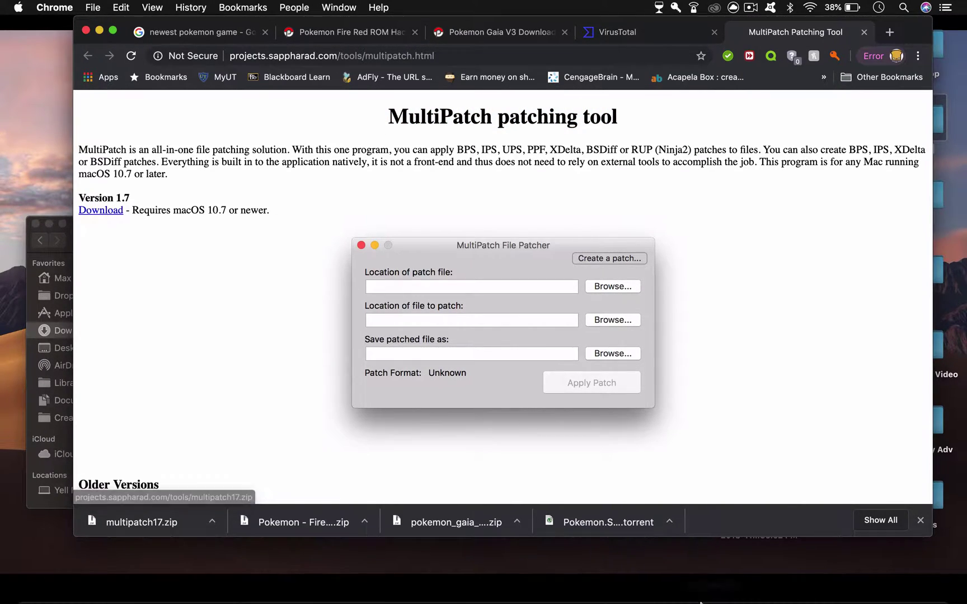
Hide Chrome and close both Downloads windows in Finder
{"action": "left_click", "coordinate": [86, 31]}
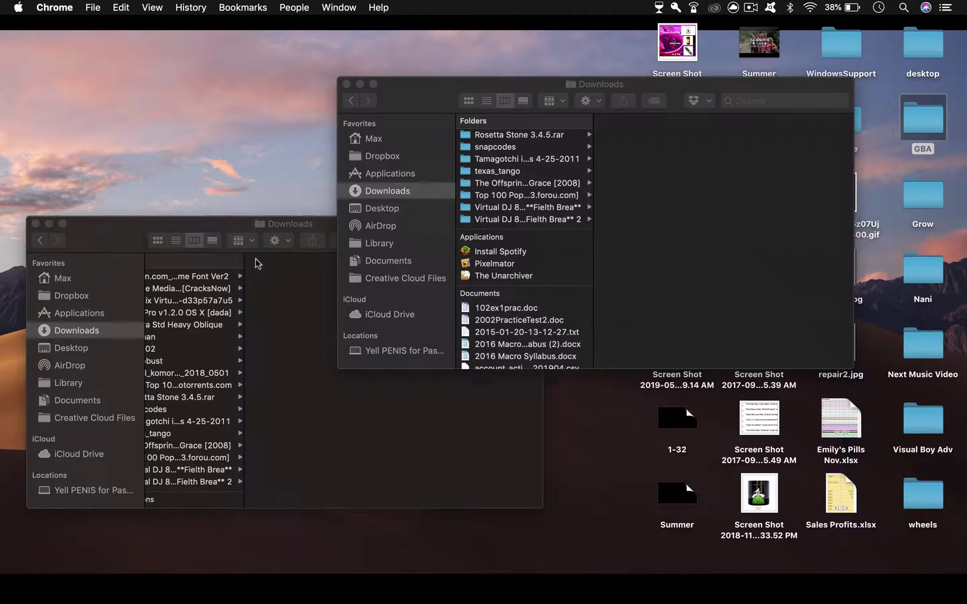
{"action": "left_click", "coordinate": [249, 224]}
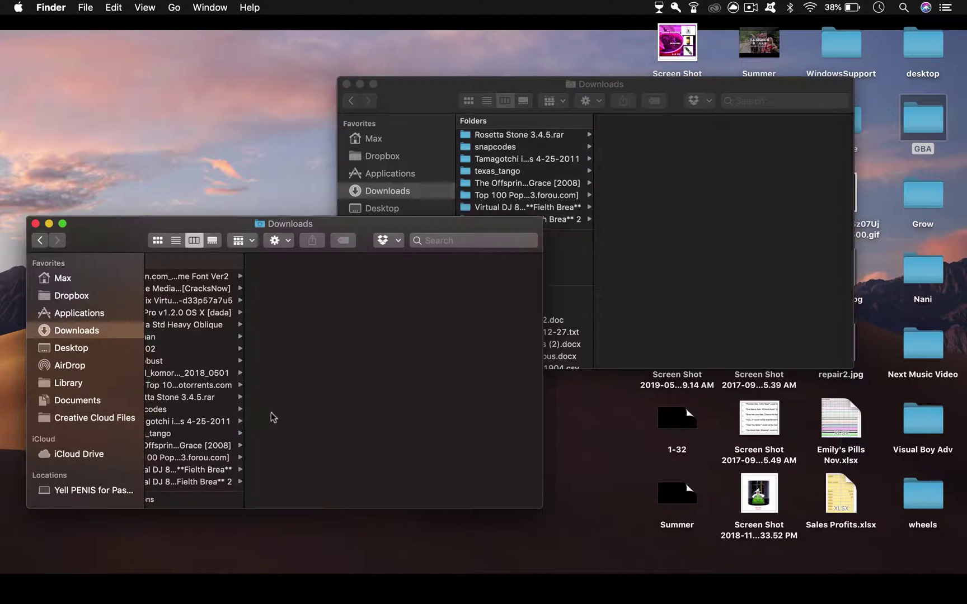
{"action": "left_click_drag", "start_coordinate": [460, 89], "coordinate": [441, 79]}
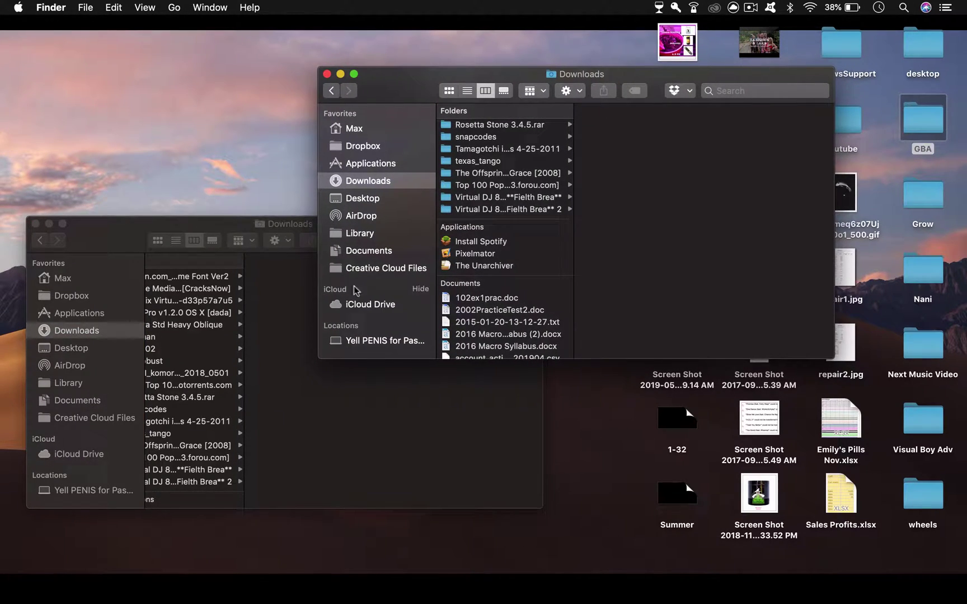
{"action": "left_click", "coordinate": [240, 226]}
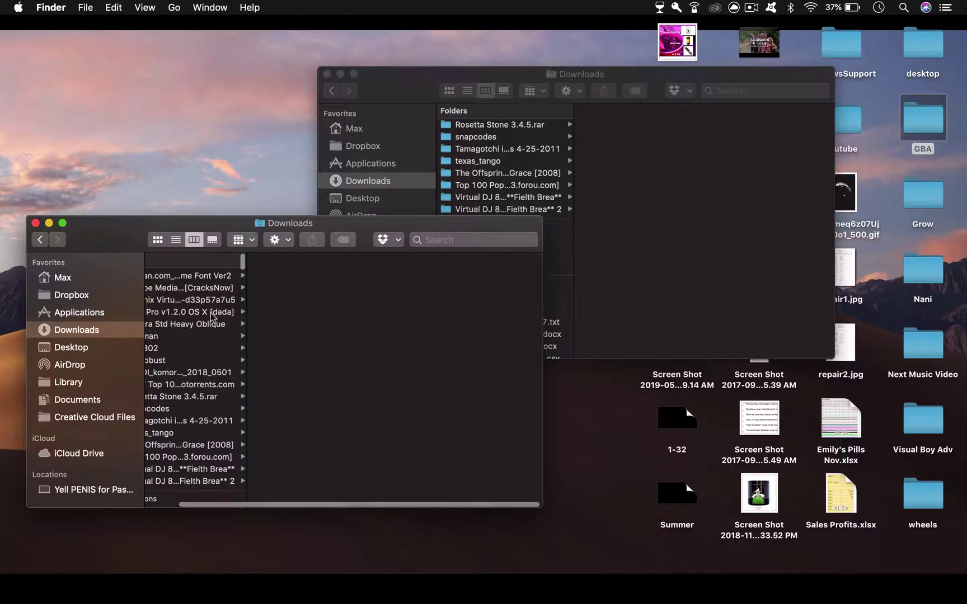
{"action": "left_click", "coordinate": [35, 223]}
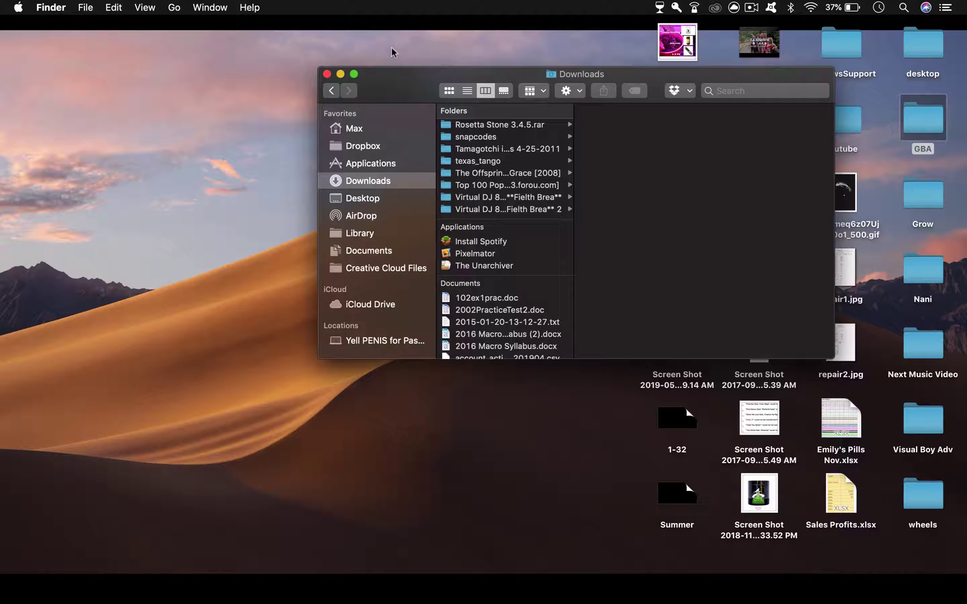
{"action": "left_click", "coordinate": [327, 76]}
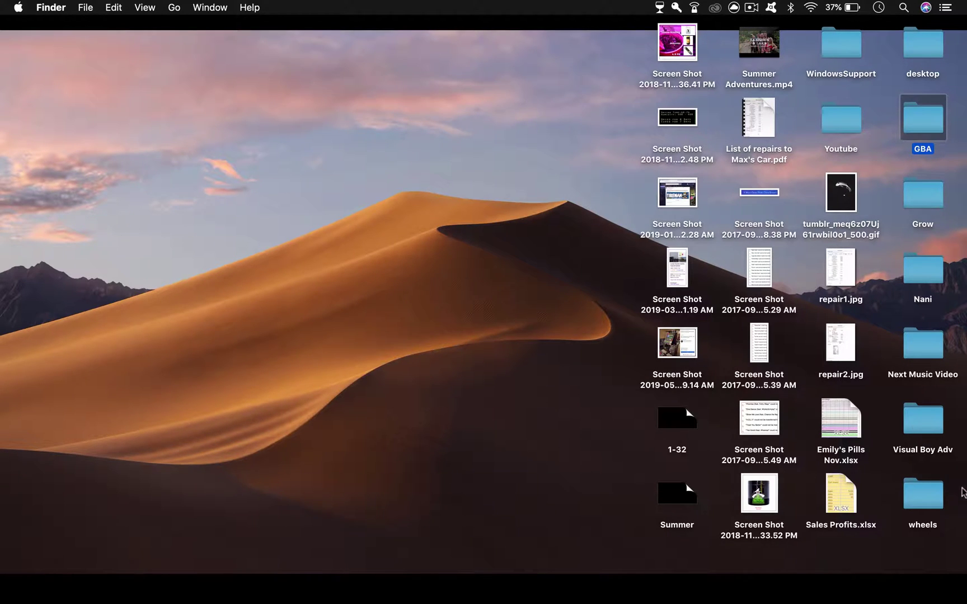
Check the MultiPatch folder inside the desktop GBA folder, go back to GBA, and return to Chrome
{"action": "double_click", "coordinate": [930, 125]}
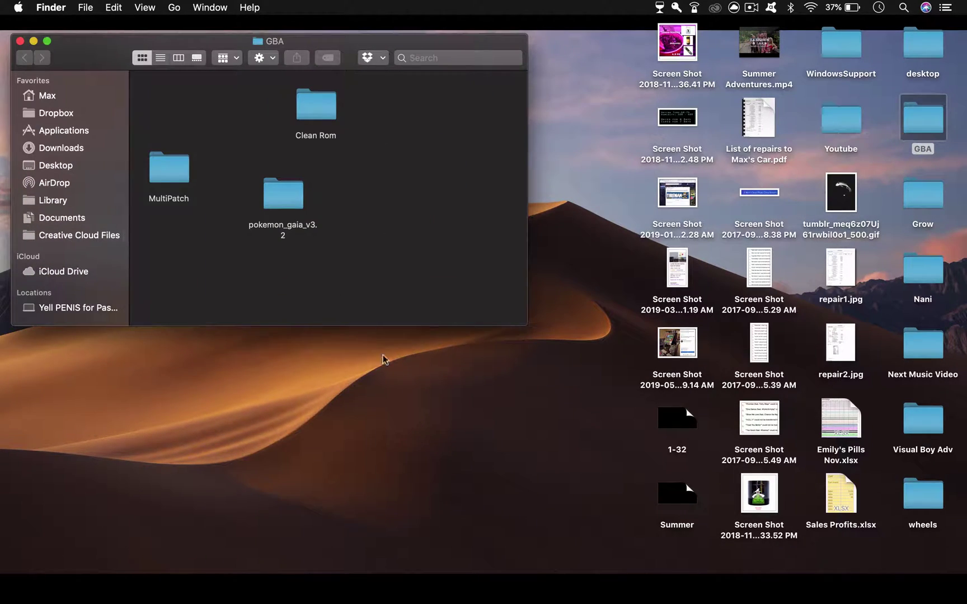
{"action": "double_click", "coordinate": [168, 170]}
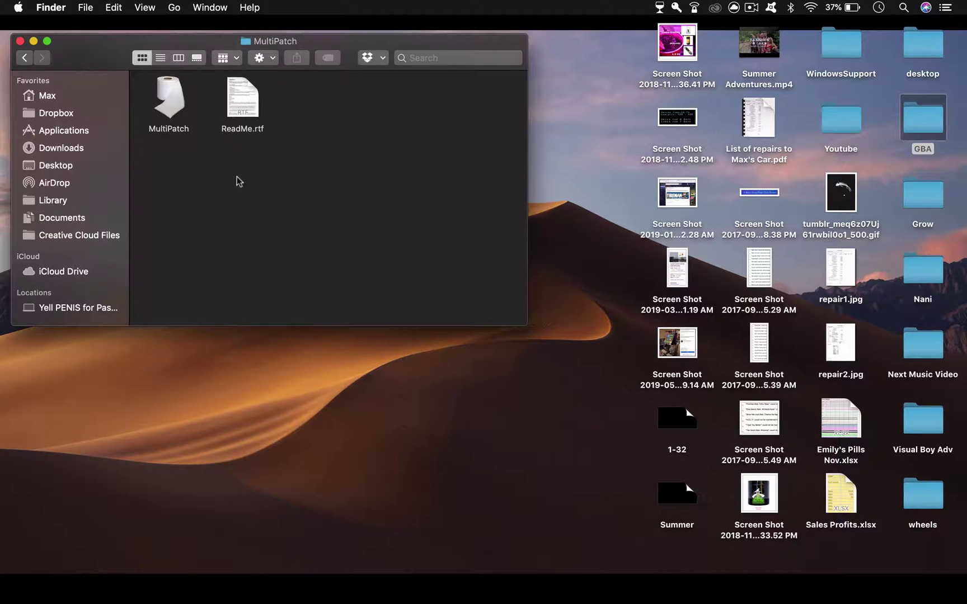
{"action": "left_click", "coordinate": [158, 101]}
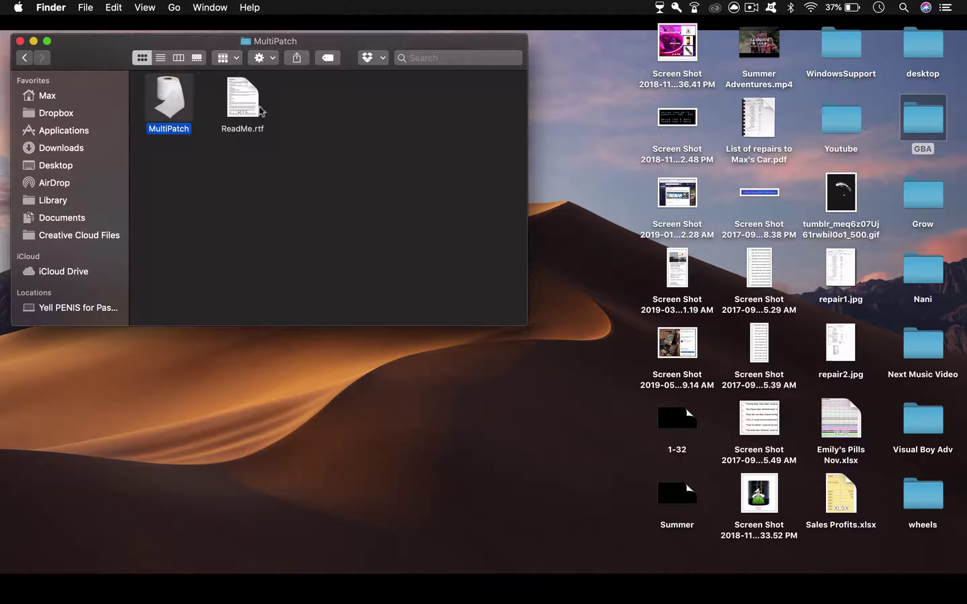
{"action": "left_click", "coordinate": [24, 57]}
{"action": "mouse_move", "coordinate": [340, 602]}
{"action": "left_click", "coordinate": [86, 587]}
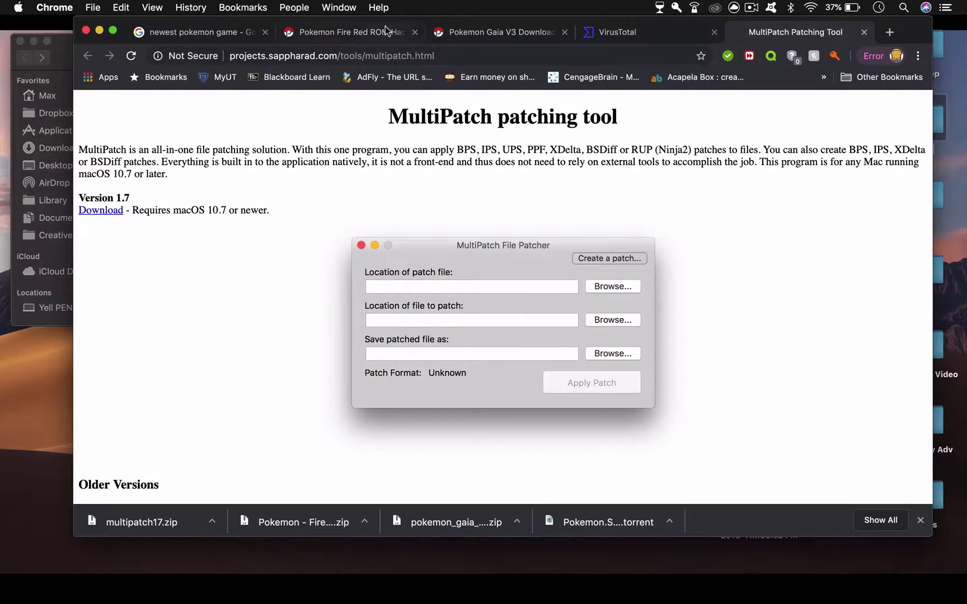
Open the Pokemon Gaia page from the FireRed ROM hacks tab, then view the 'newest pokemon game' results
{"action": "left_click", "coordinate": [352, 32]}
{"action": "scroll", "coordinate": [376, 236], "scroll_direction": "up", "scroll_amount": 10}
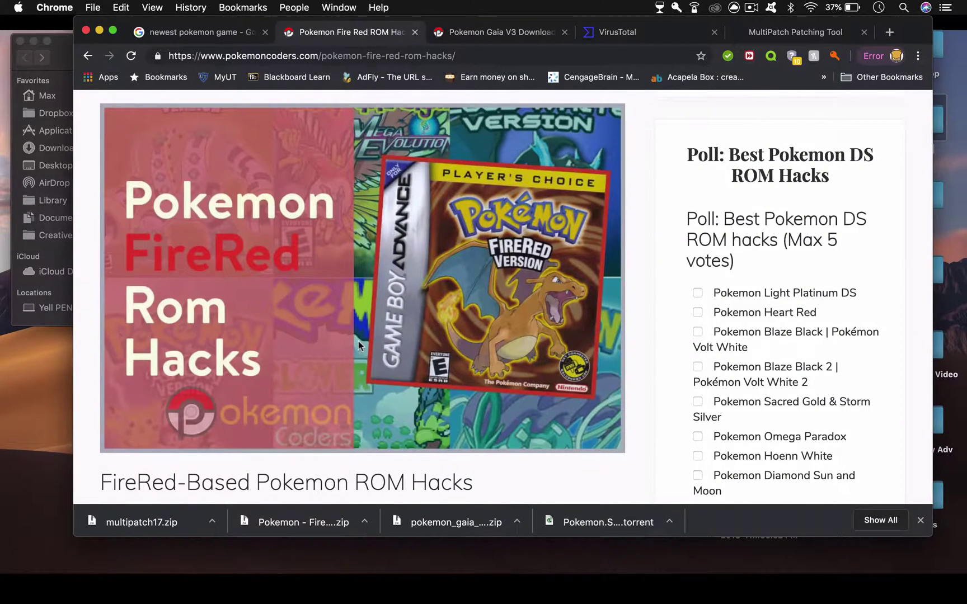
{"action": "scroll", "coordinate": [358, 340], "scroll_direction": "down", "scroll_amount": 5}
{"action": "scroll", "coordinate": [339, 415], "scroll_direction": "down", "scroll_amount": 2}
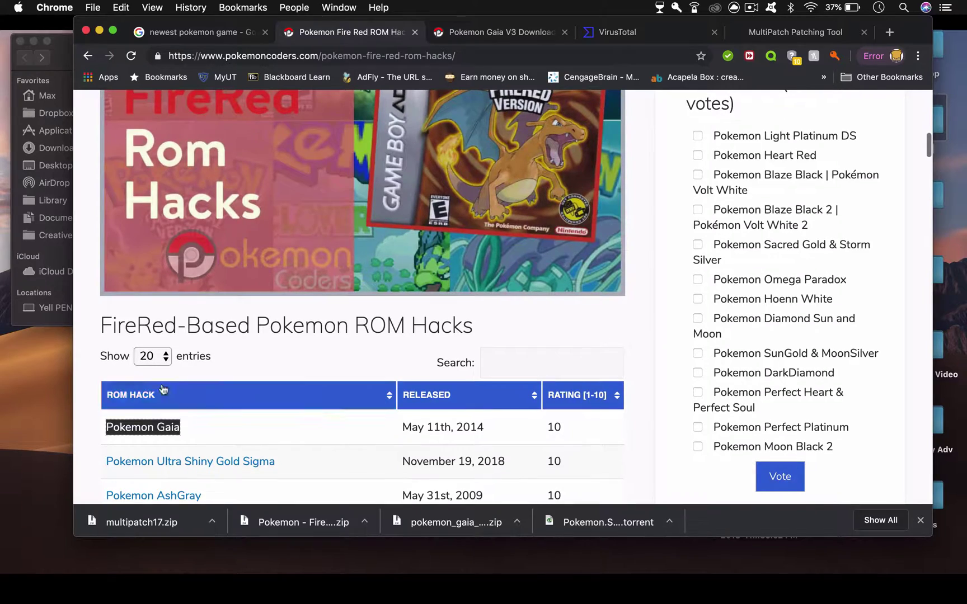
{"action": "left_click", "coordinate": [151, 427]}
{"action": "scroll", "coordinate": [355, 270], "scroll_direction": "down", "scroll_amount": 2}
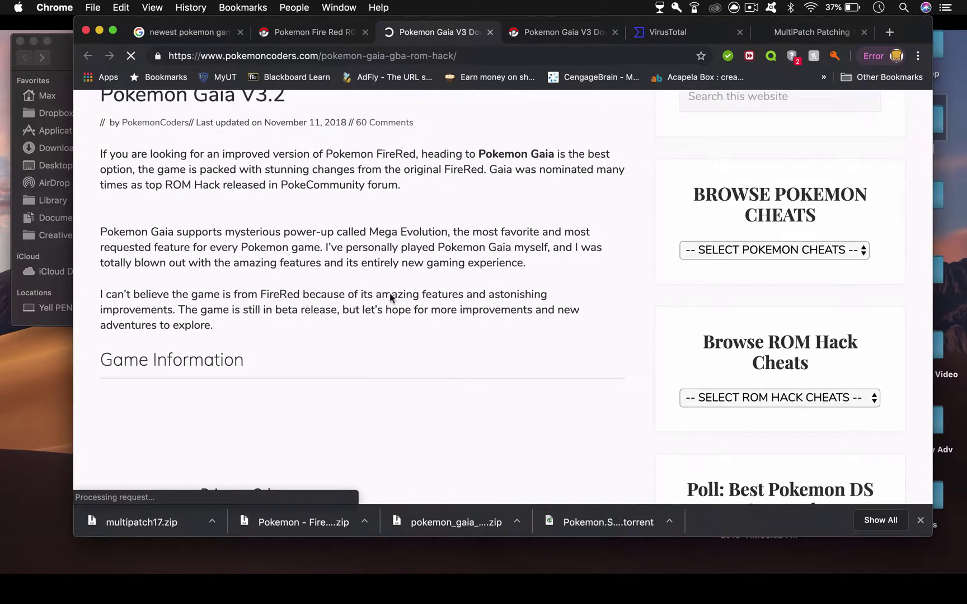
{"action": "scroll", "coordinate": [390, 296], "scroll_direction": "up", "scroll_amount": 1}
{"action": "scroll", "coordinate": [389, 296], "scroll_direction": "down", "scroll_amount": 15}
{"action": "scroll", "coordinate": [390, 296], "scroll_direction": "down", "scroll_amount": 5}
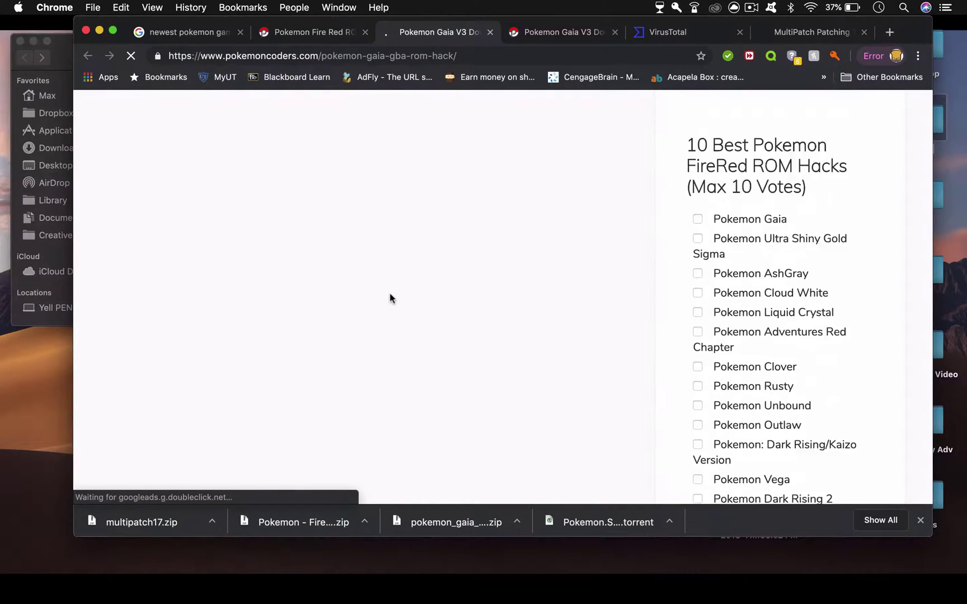
{"action": "scroll", "coordinate": [390, 297], "scroll_direction": "down", "scroll_amount": 5}
{"action": "scroll", "coordinate": [390, 297], "scroll_direction": "down", "scroll_amount": 2}
{"action": "scroll", "coordinate": [390, 298], "scroll_direction": "down", "scroll_amount": 3}
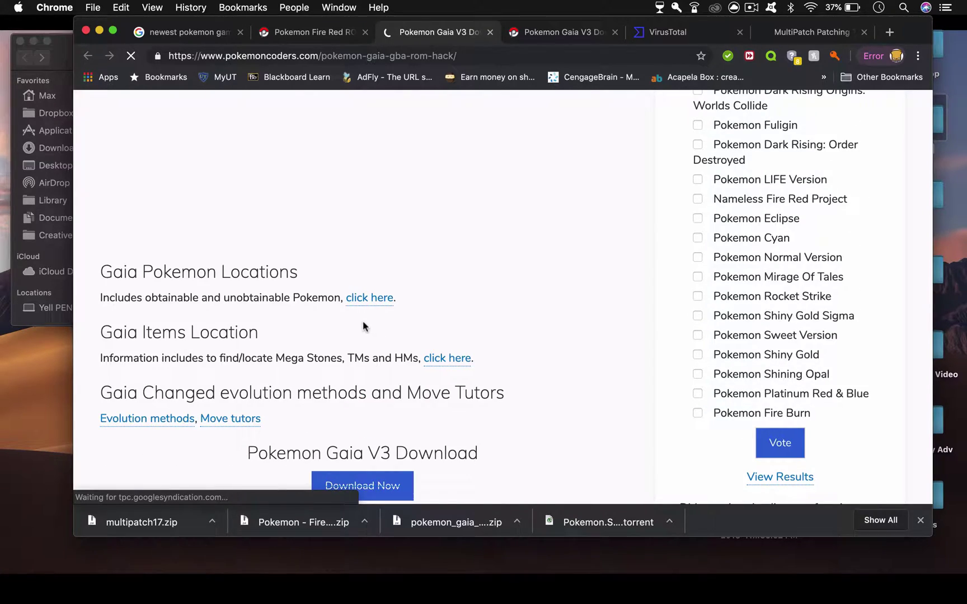
{"action": "scroll", "coordinate": [362, 321], "scroll_direction": "up", "scroll_amount": 3}
{"action": "scroll", "coordinate": [363, 320], "scroll_direction": "up", "scroll_amount": 2}
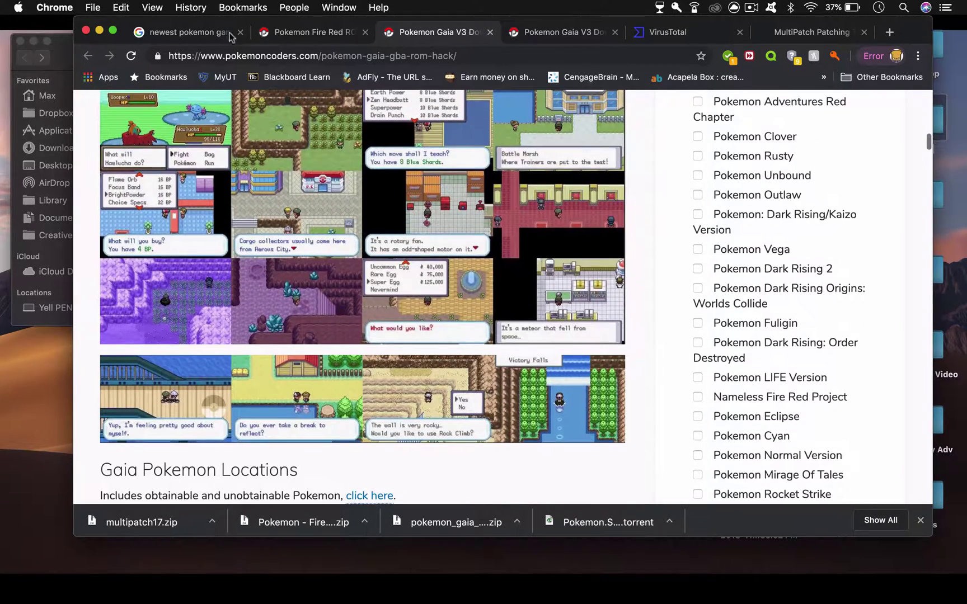
{"action": "left_click", "coordinate": [178, 32]}
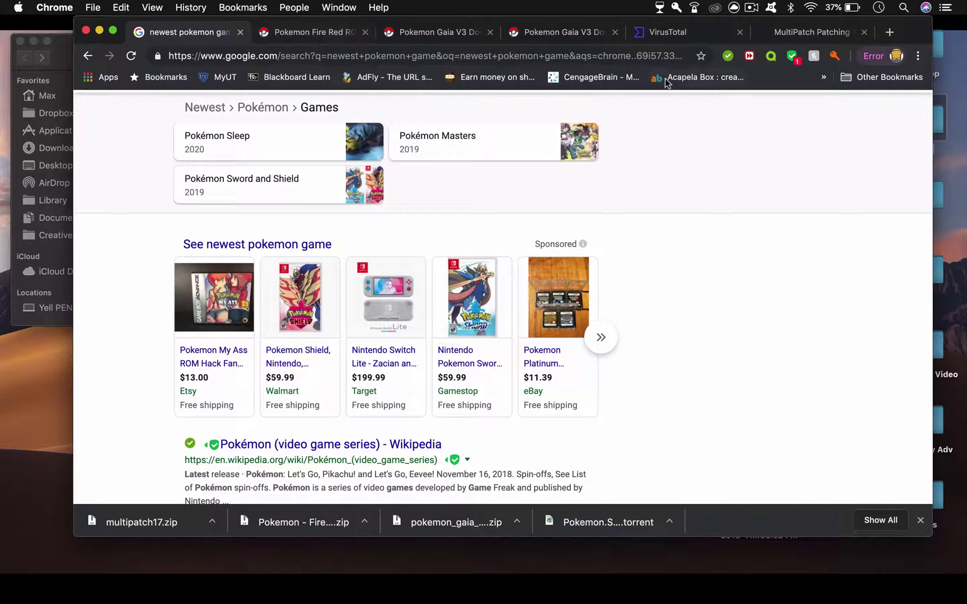
Pass the VirusTotal 'I'm not a robot' check, then return to the Pokemon Gaia V3 page
{"action": "left_click", "coordinate": [811, 32]}
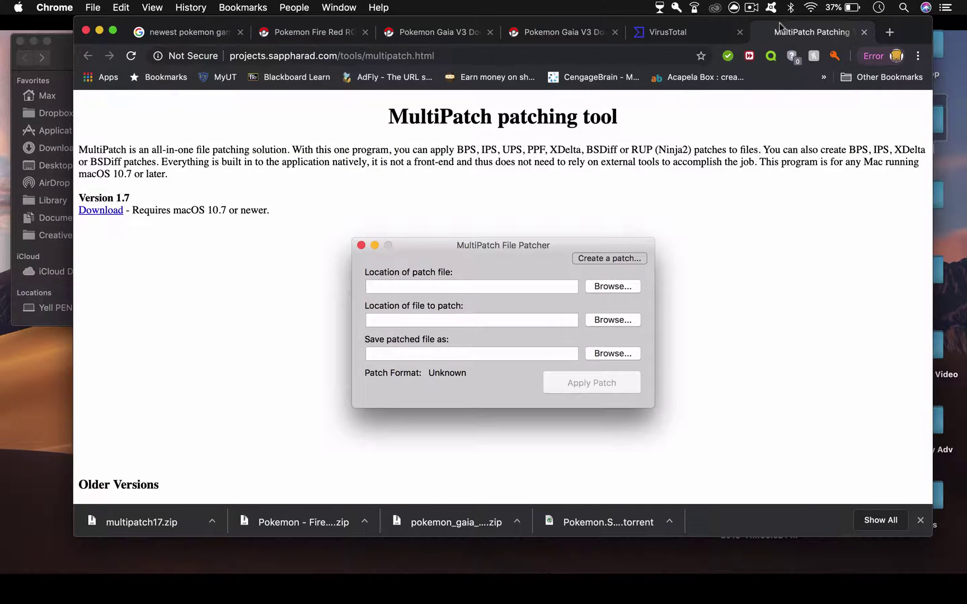
{"action": "left_click", "coordinate": [683, 33]}
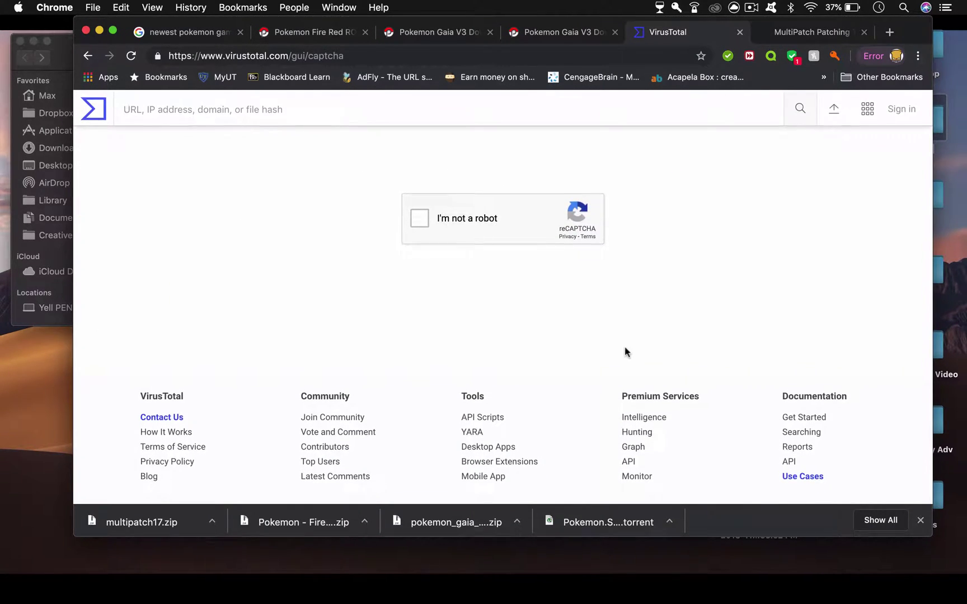
{"action": "left_click", "coordinate": [419, 217]}
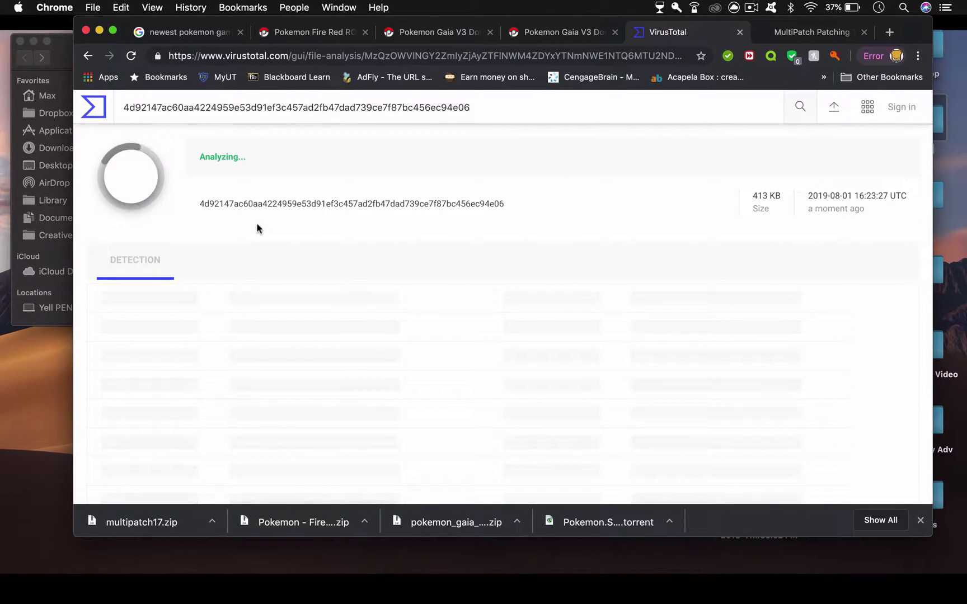
{"action": "left_click", "coordinate": [582, 32]}
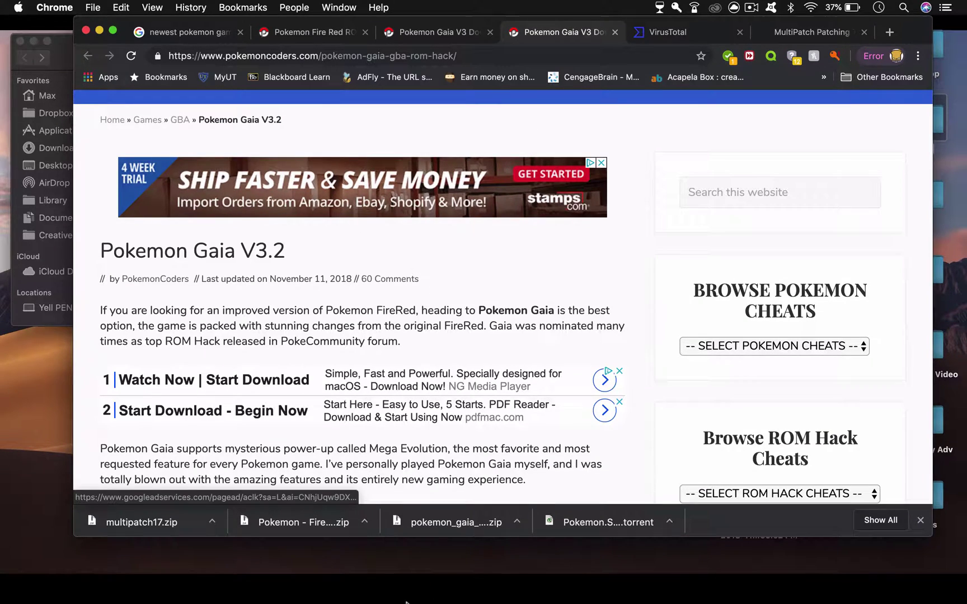
Open the Clean Rom folder in GBA, select the Pokemon Fire Red V1.1 zip, and return to Chrome
{"action": "mouse_move", "coordinate": [406, 602]}
{"action": "left_click", "coordinate": [31, 587]}
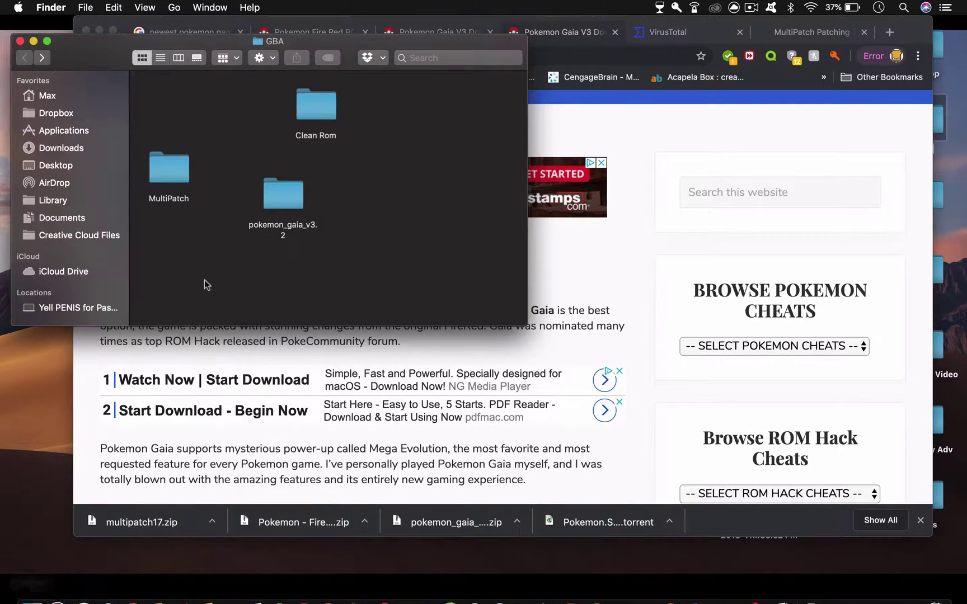
{"action": "double_click", "coordinate": [319, 119]}
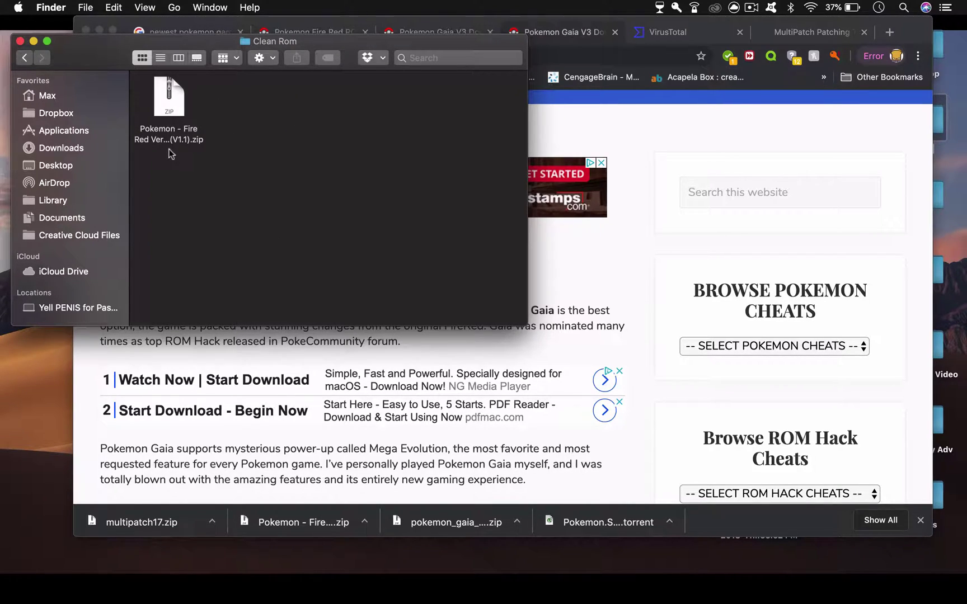
{"action": "left_click", "coordinate": [168, 114]}
{"action": "left_click", "coordinate": [799, 150]}
Search 'pokemon fire red gba rom' and open the romsmode Fire Red V1.1 page, then return to Finder
{"action": "left_click", "coordinate": [528, 55]}
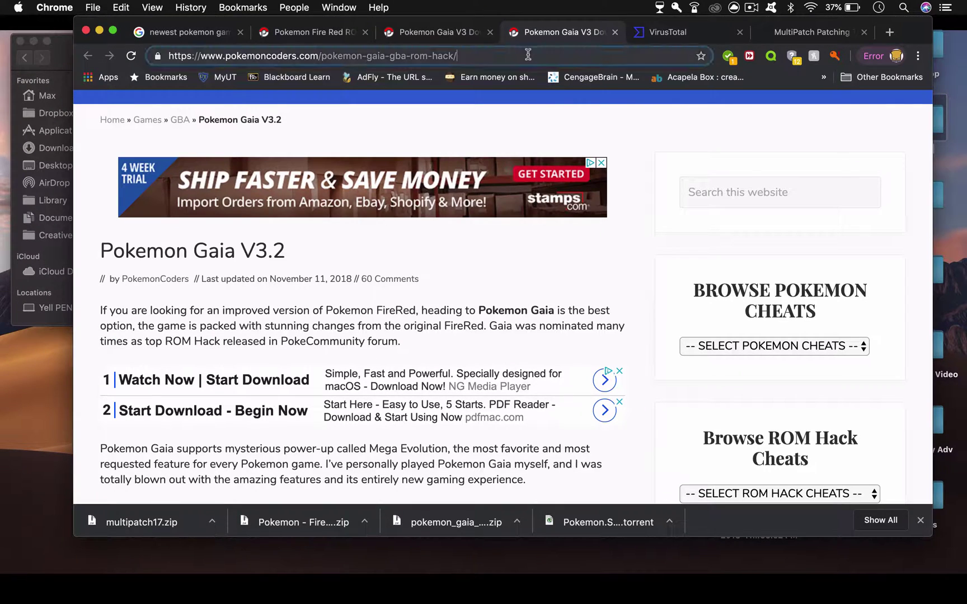
{"action": "type", "text": "pokemon f"}
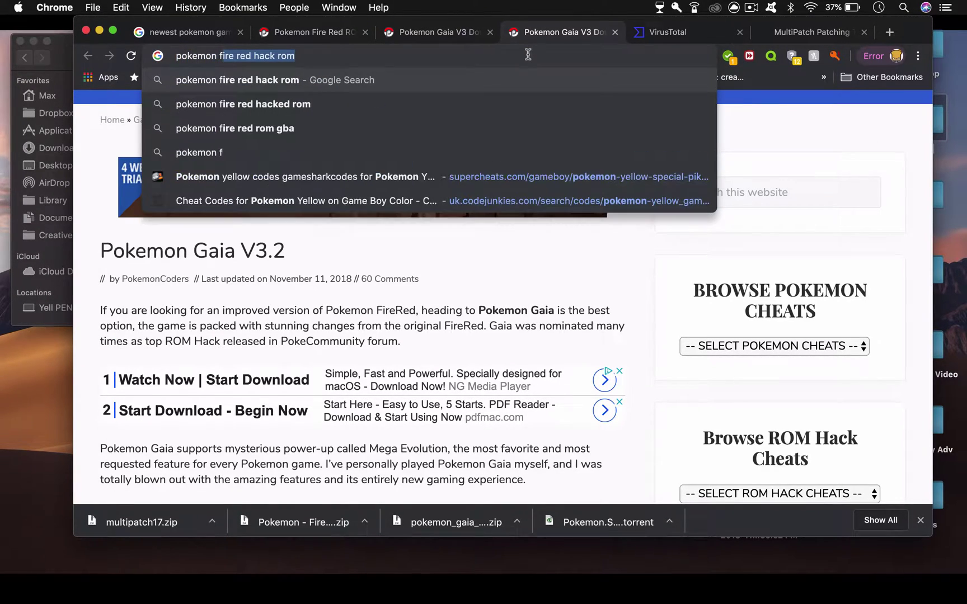
{"action": "type", "text": "ire red gba rom"}
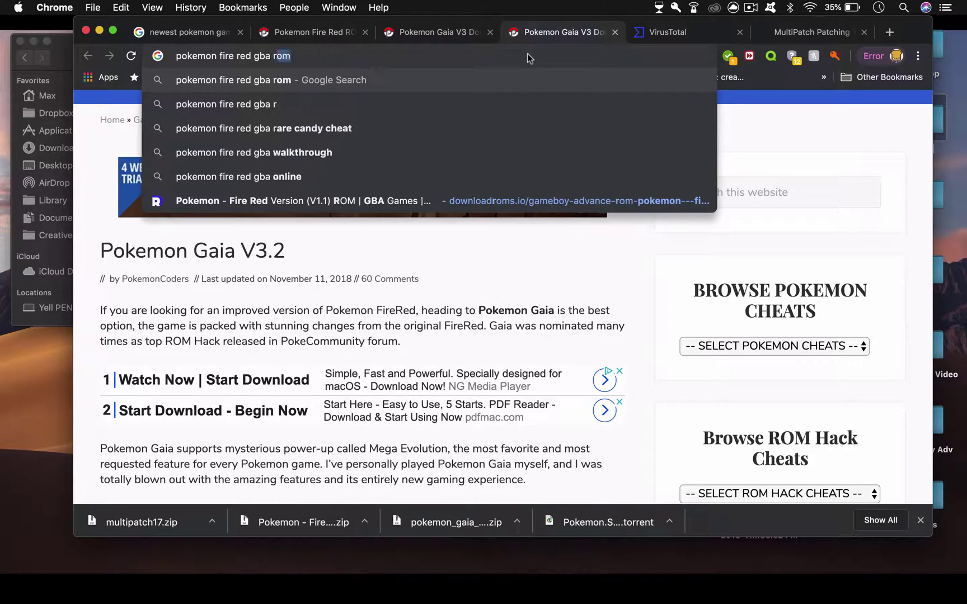
{"action": "key", "text": "Return"}
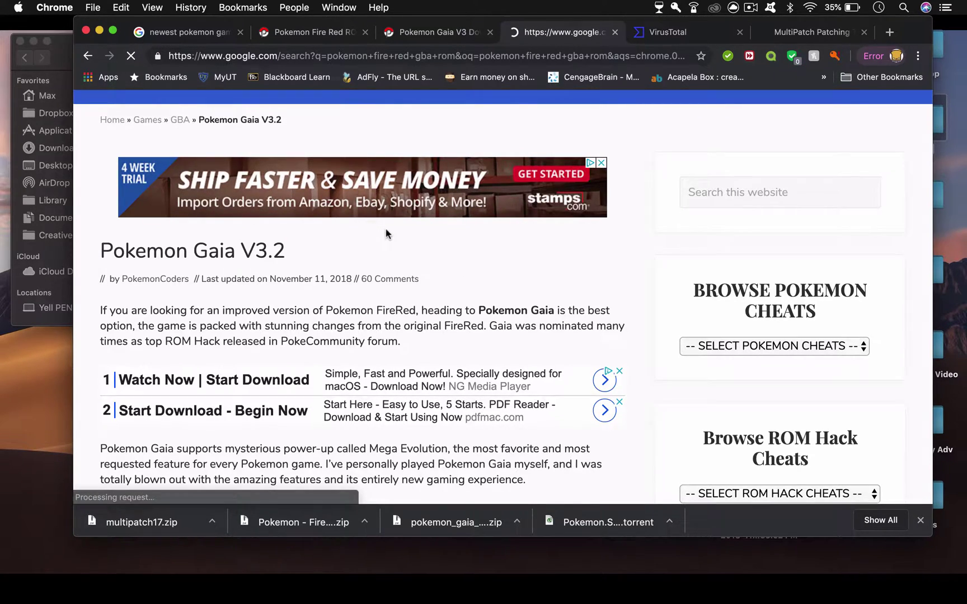
{"action": "left_click", "coordinate": [268, 215]}
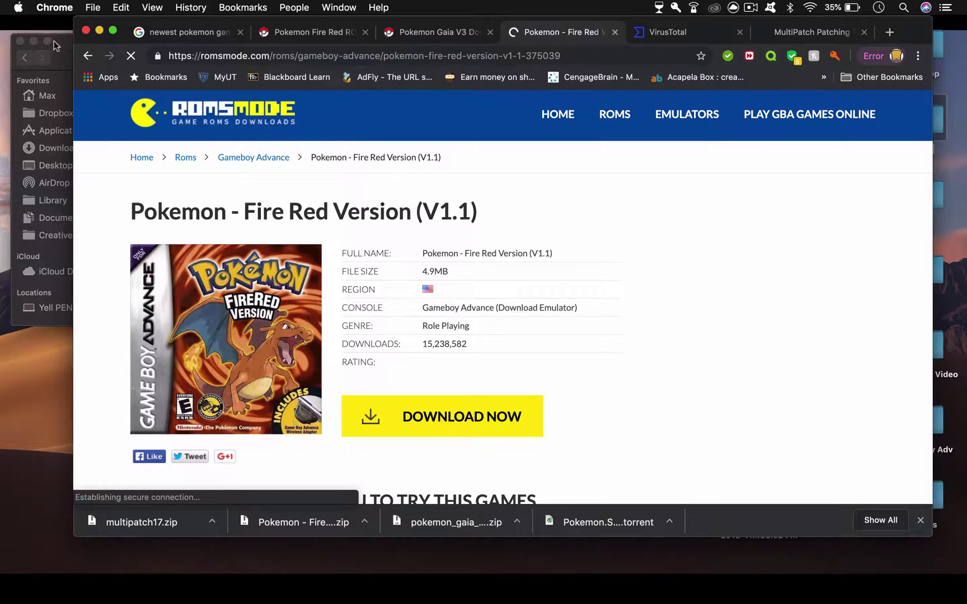
{"action": "left_click", "coordinate": [54, 41]}
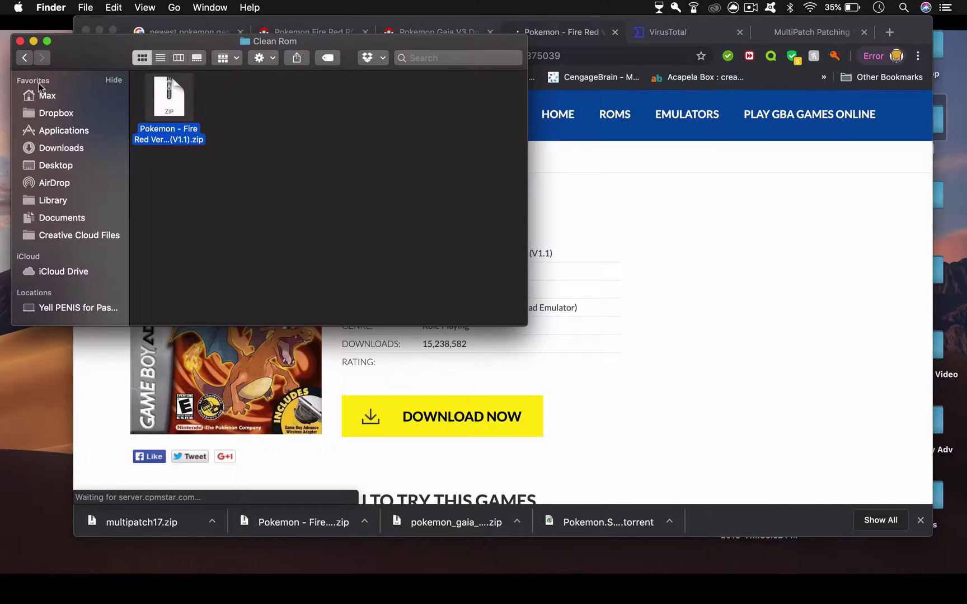
Launch the MultiPatch app from GBA > MultiPatch, dismiss its open warning, and open System Preferences
{"action": "left_click", "coordinate": [24, 59]}
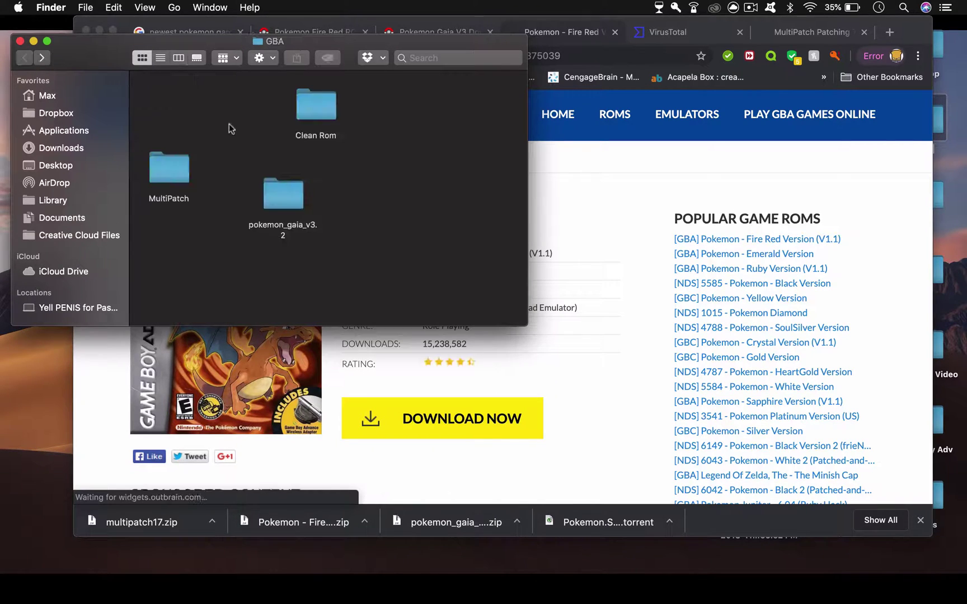
{"action": "double_click", "coordinate": [168, 170]}
{"action": "left_click", "coordinate": [168, 105]}
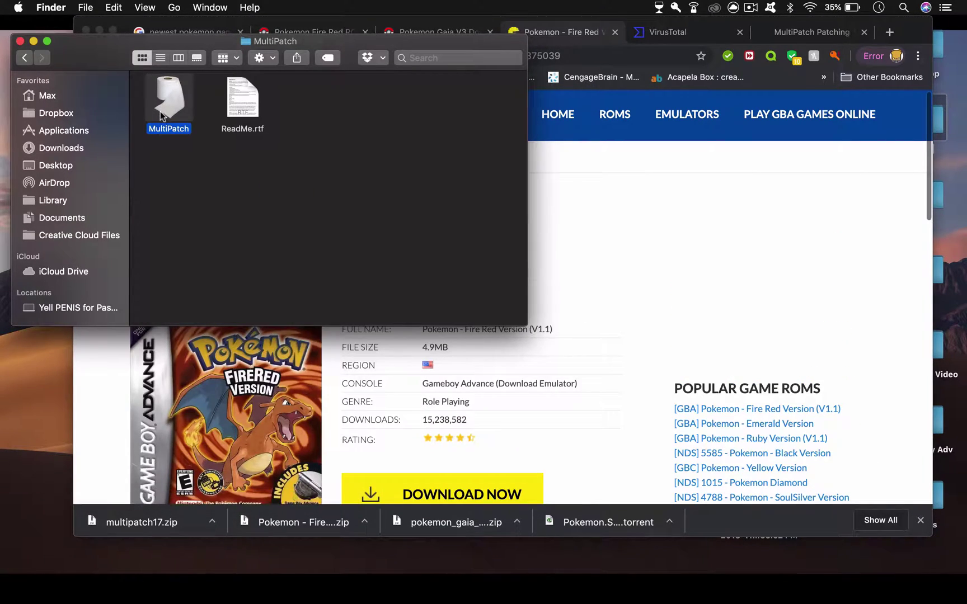
{"action": "double_click", "coordinate": [167, 106]}
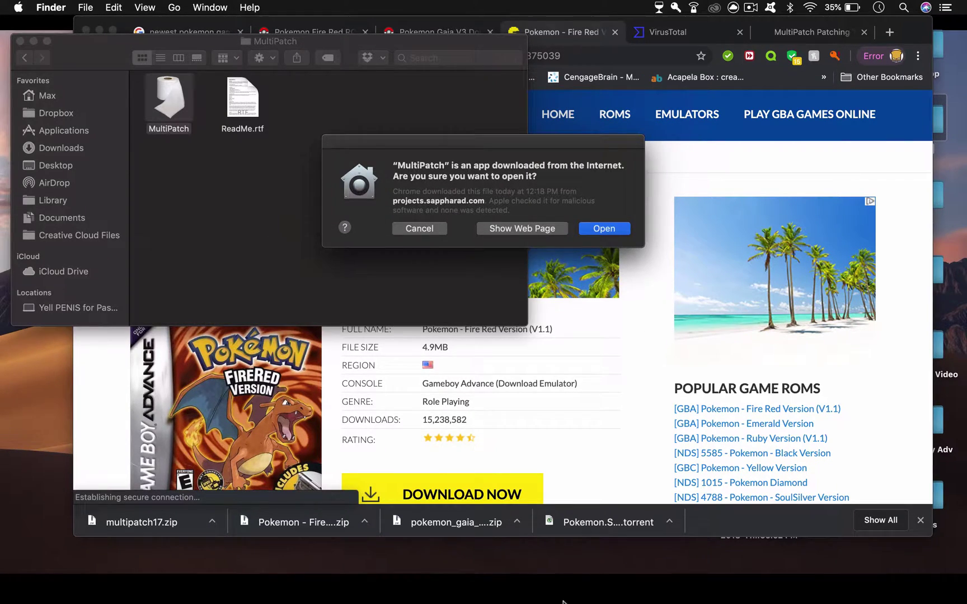
{"action": "key", "text": "Return"}
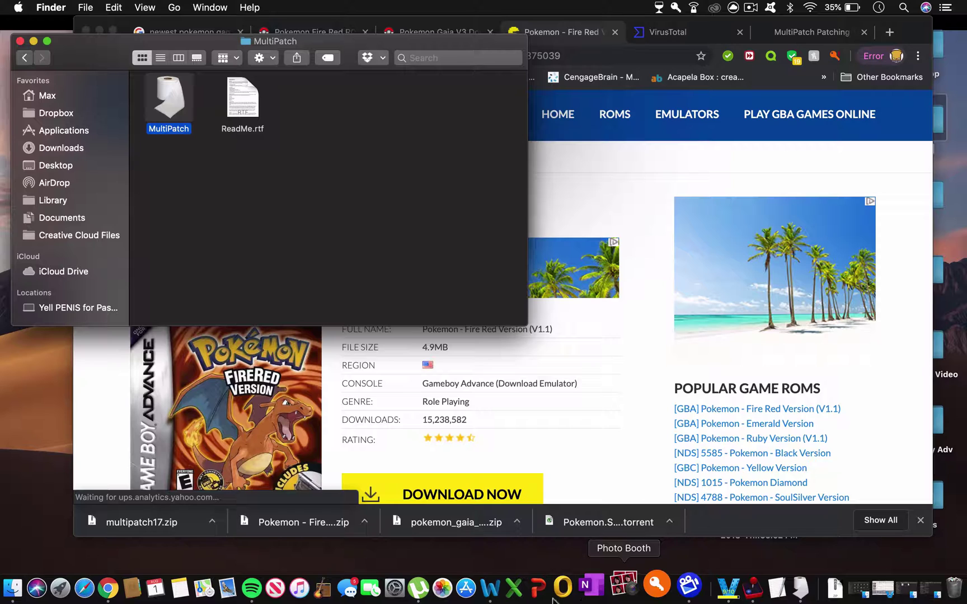
{"action": "left_click", "coordinate": [412, 588]}
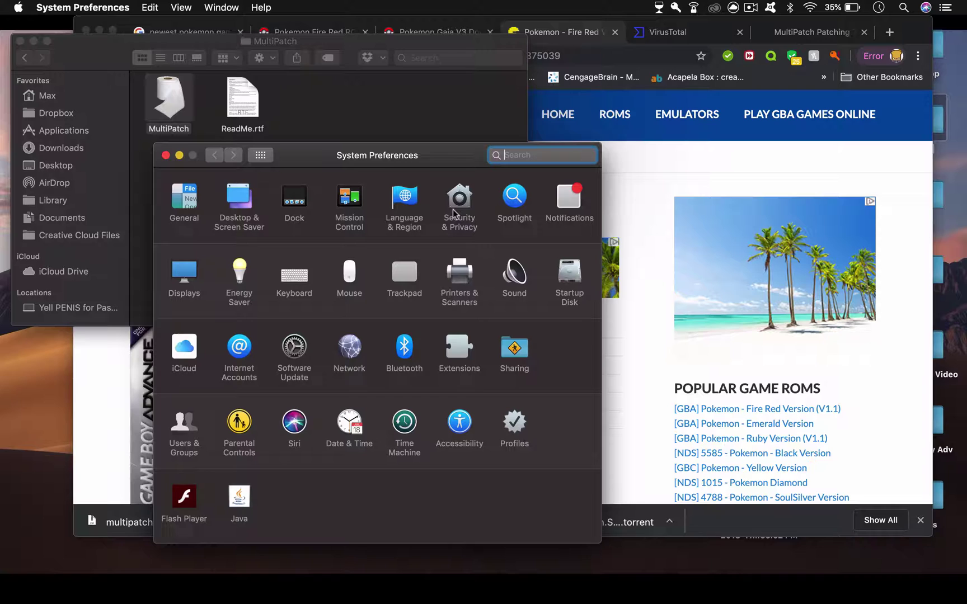
Open Security & Privacy, then dismiss the Video Converter transfer prompt and hide its windows
{"action": "left_click", "coordinate": [452, 209]}
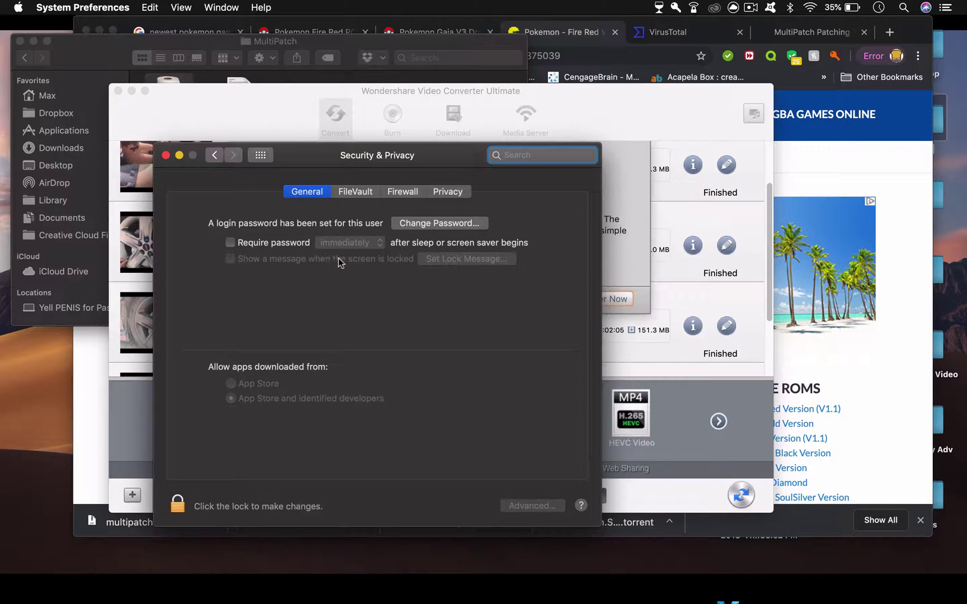
{"action": "left_click", "coordinate": [302, 129]}
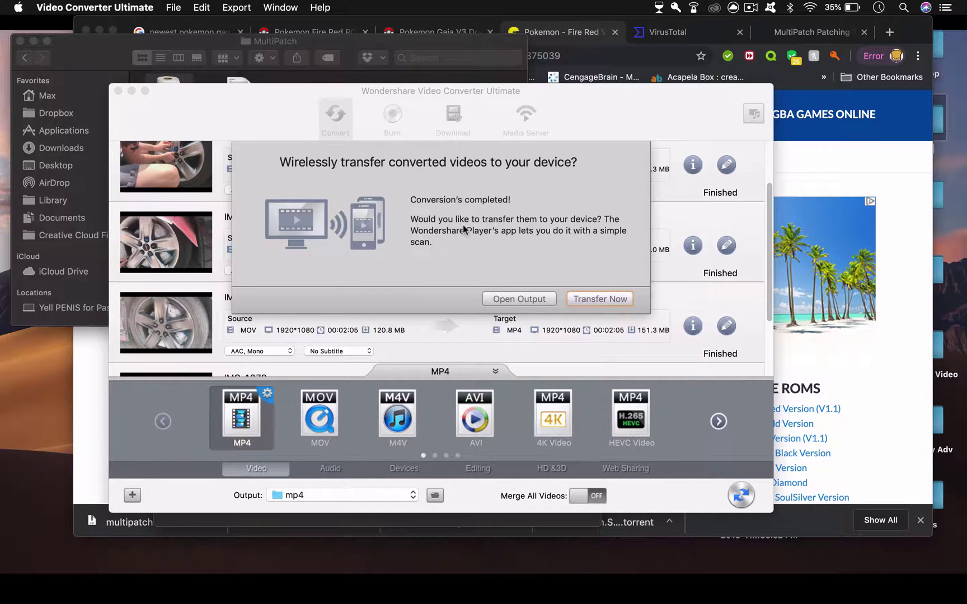
{"action": "left_click", "coordinate": [518, 299]}
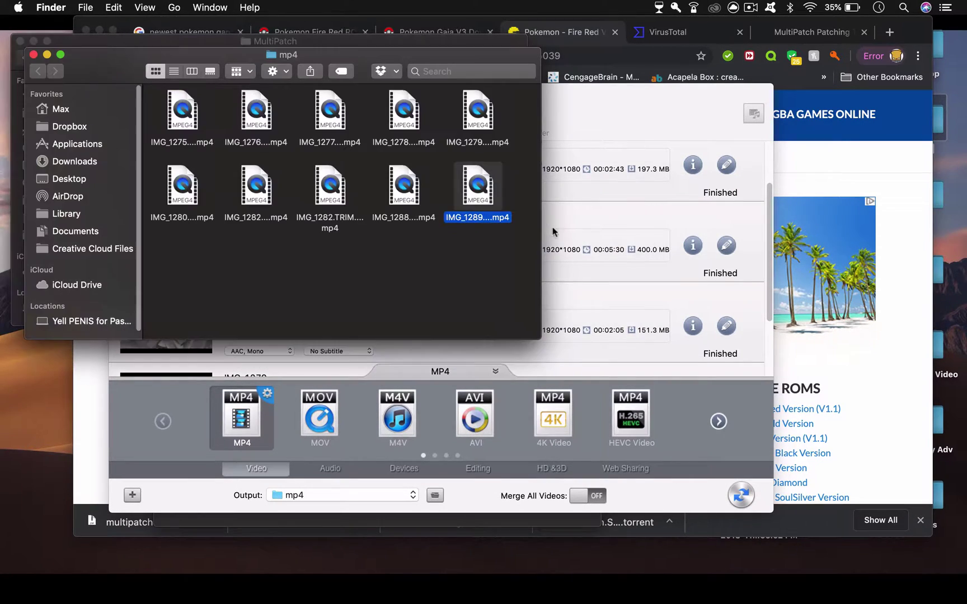
{"action": "left_click", "coordinate": [33, 54]}
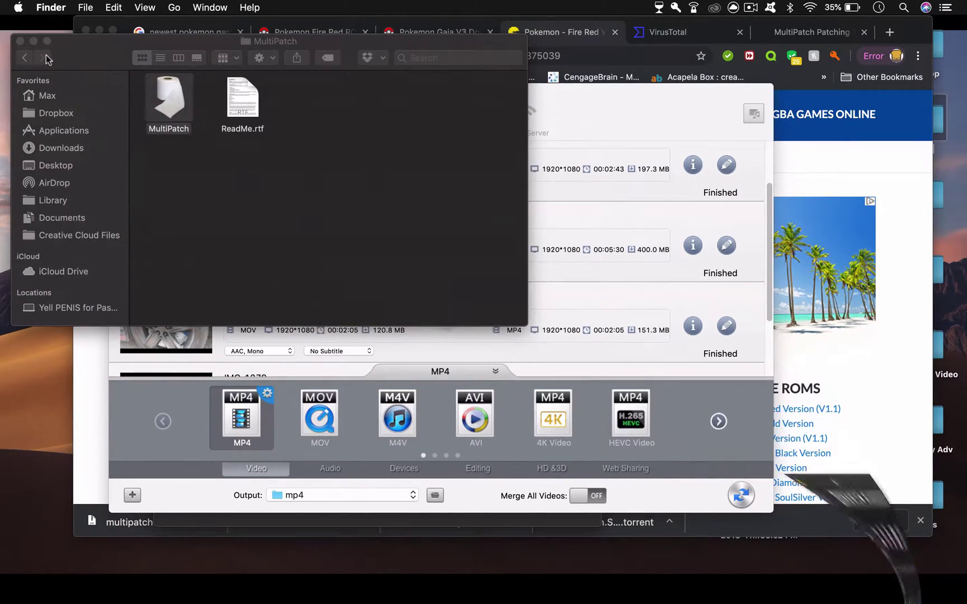
{"action": "left_click", "coordinate": [606, 115]}
{"action": "left_click", "coordinate": [133, 92]}
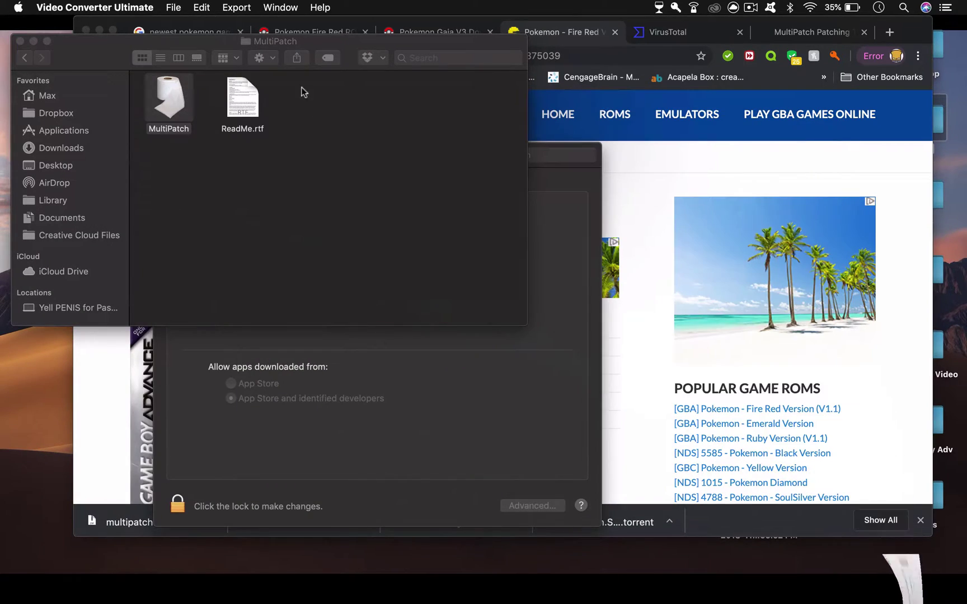
{"action": "left_click", "coordinate": [291, 180]}
{"action": "mouse_move", "coordinate": [483, 602]}
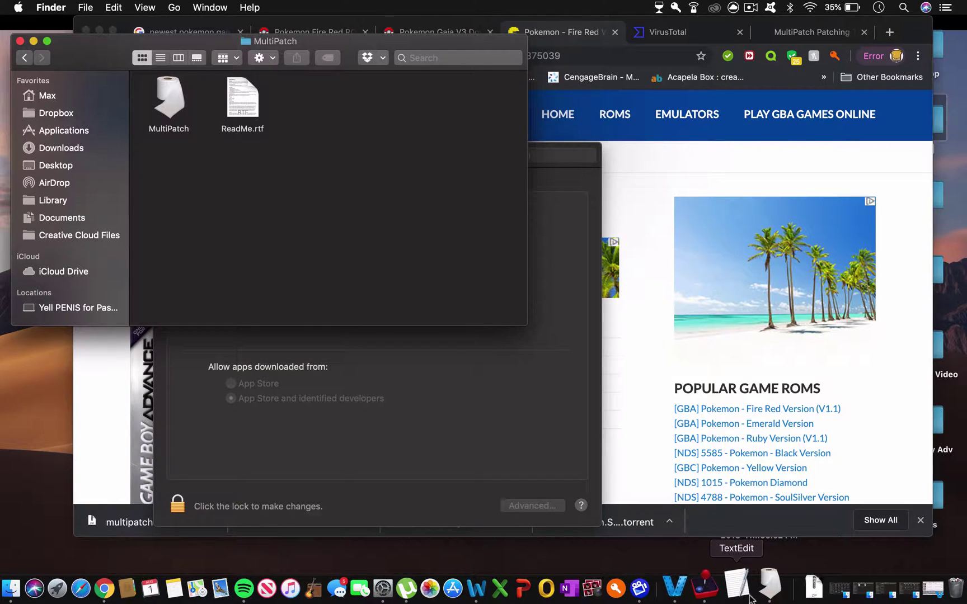
Launch MultiPatch and choose Desktop > GBA > pokemon_gaia_v3.2's .ups file as the patch
{"action": "left_click", "coordinate": [765, 587]}
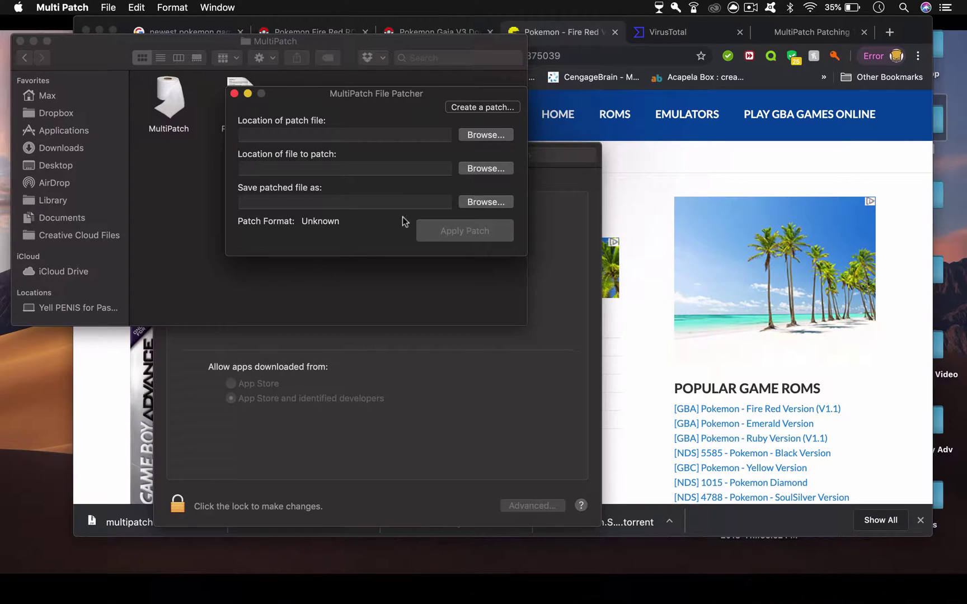
{"action": "left_click_drag", "start_coordinate": [380, 105], "coordinate": [434, 168]}
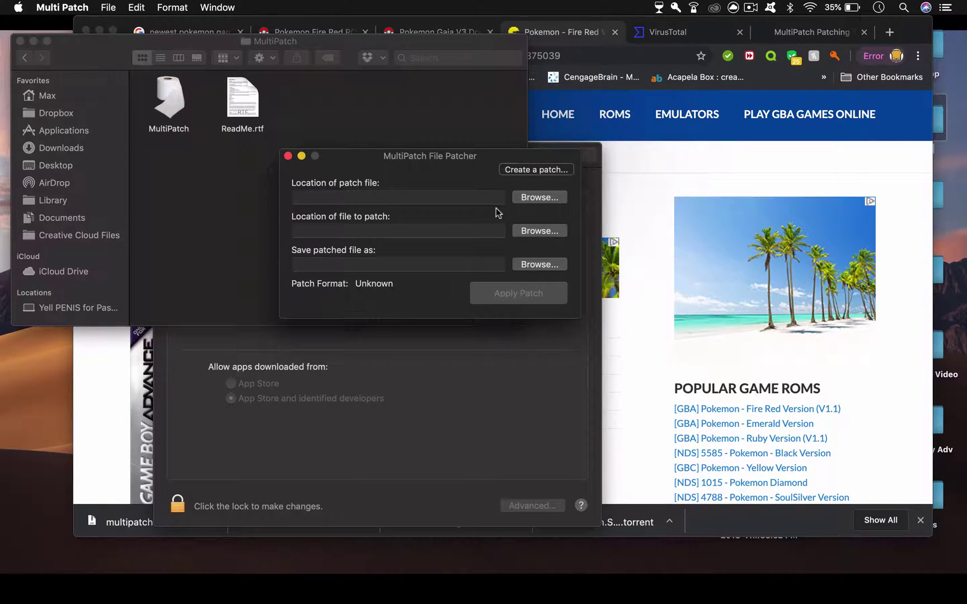
{"action": "left_click", "coordinate": [536, 197]}
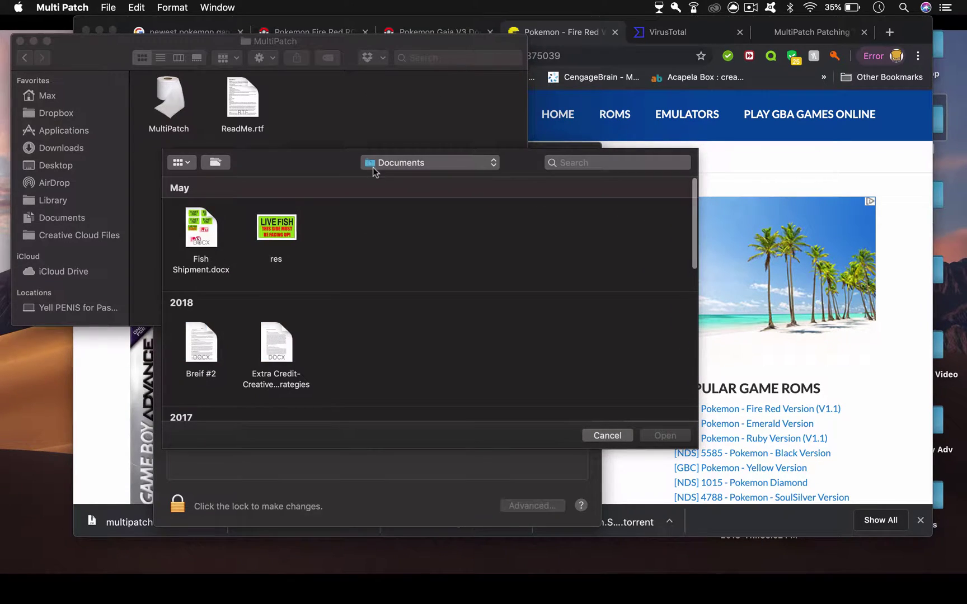
{"action": "left_click", "coordinate": [372, 165]}
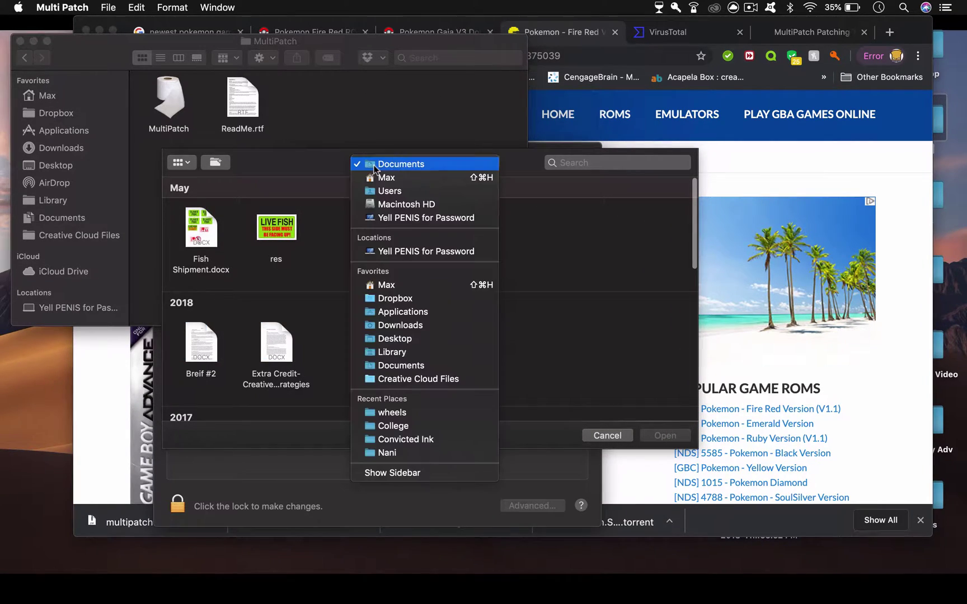
{"action": "left_click", "coordinate": [398, 338]}
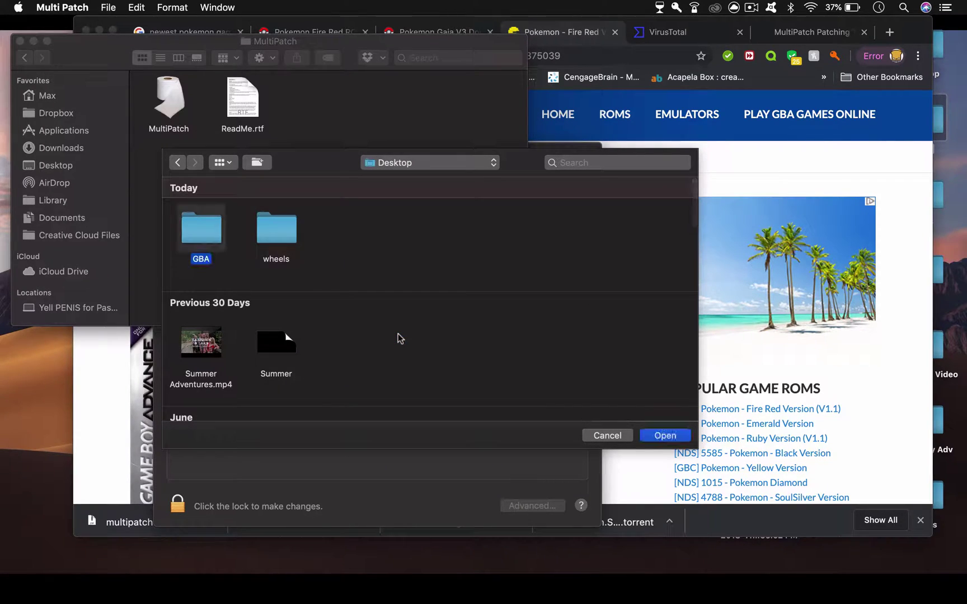
{"action": "double_click", "coordinate": [193, 227]}
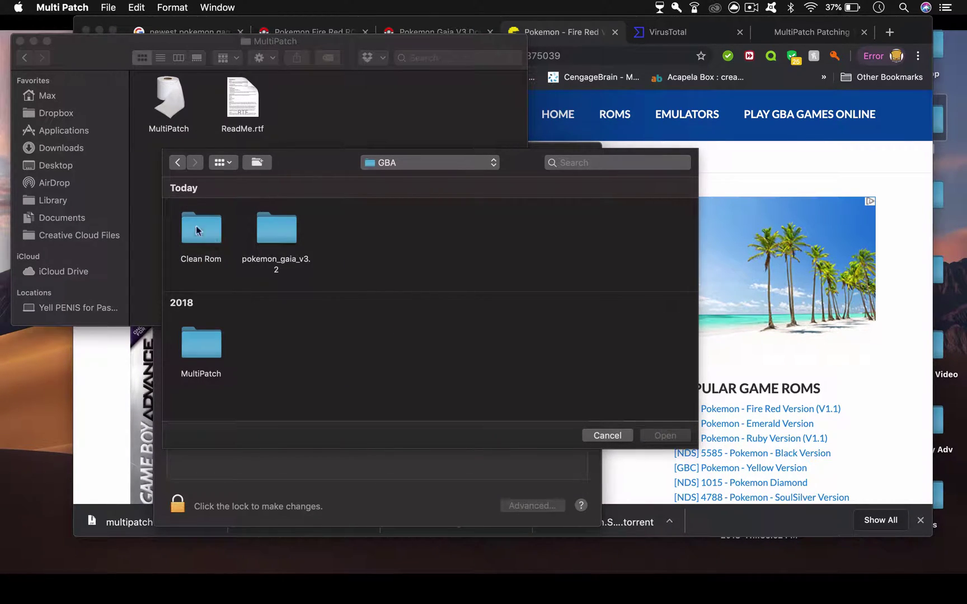
{"action": "double_click", "coordinate": [270, 235]}
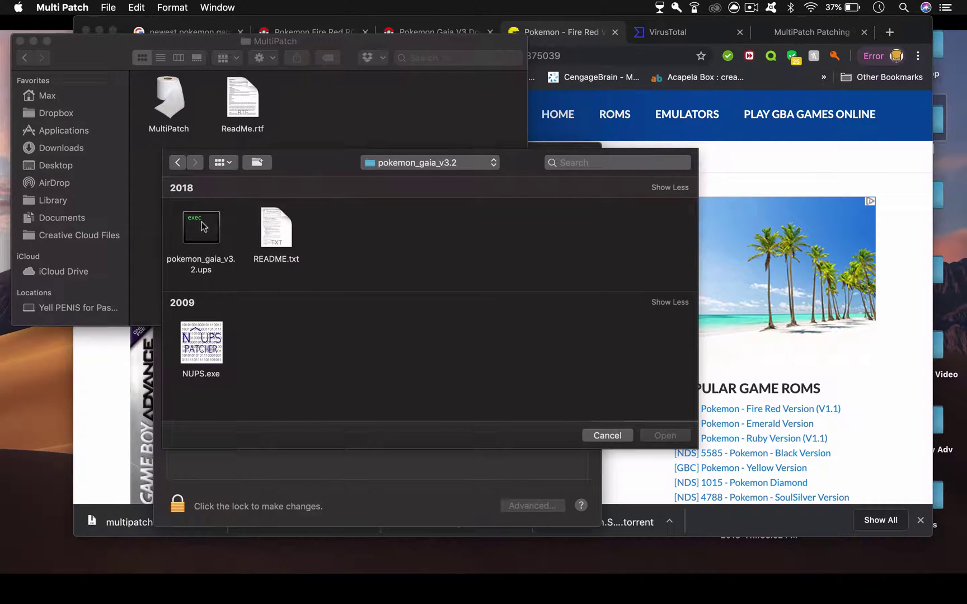
{"action": "double_click", "coordinate": [203, 225]}
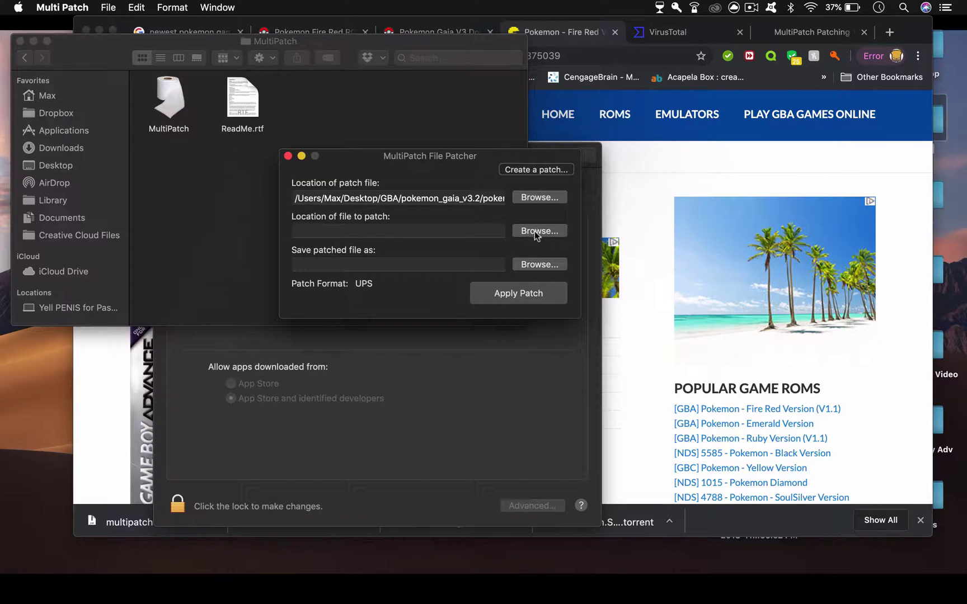
Browse to GBA > Clean Rom for the file to patch and inspect the FireRed zip
{"action": "left_click", "coordinate": [534, 231]}
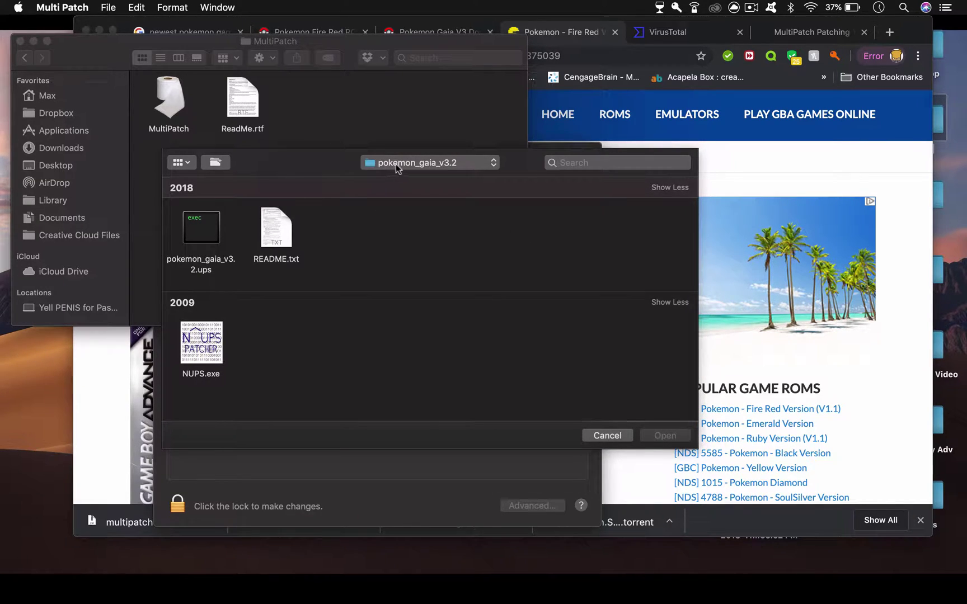
{"action": "left_click", "coordinate": [395, 164]}
{"action": "left_click", "coordinate": [392, 180]}
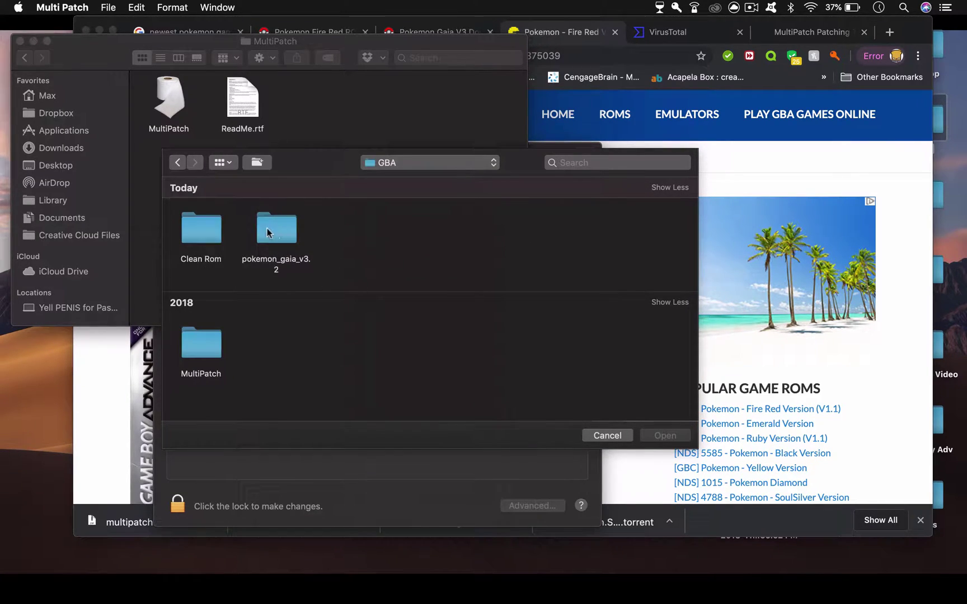
{"action": "double_click", "coordinate": [201, 230]}
{"action": "left_click", "coordinate": [205, 240]}
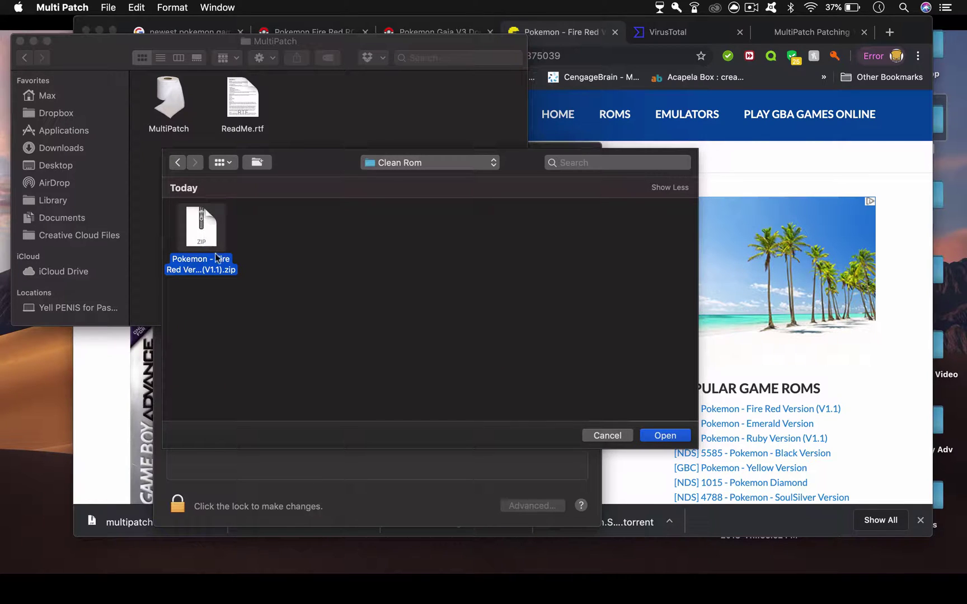
{"action": "right_click", "coordinate": [230, 273]}
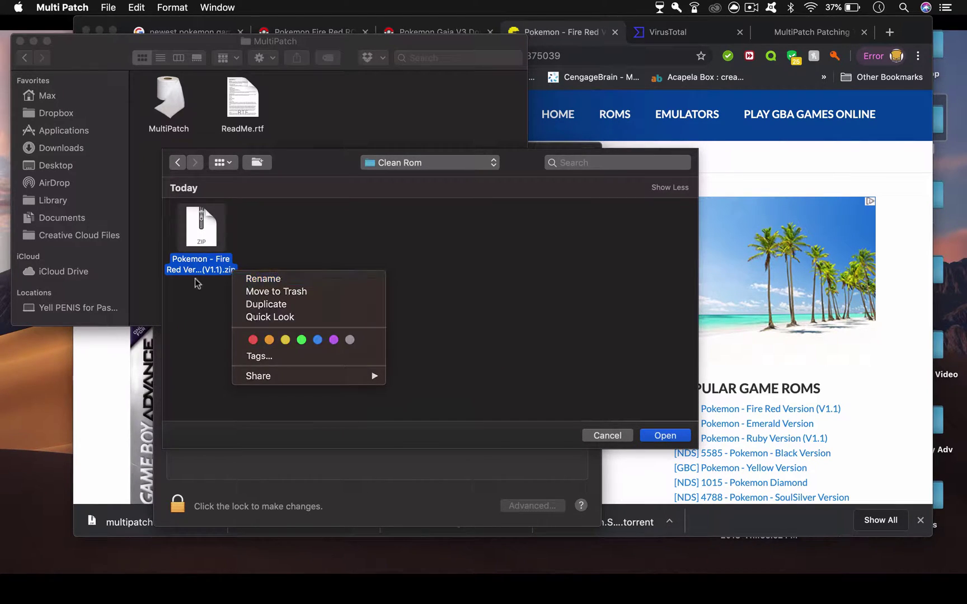
{"action": "key", "text": "Escape"}
Extract the FireRed zip in Finder's Clean Rom folder, then return to the file picker
{"action": "left_click", "coordinate": [120, 46]}
{"action": "left_click", "coordinate": [21, 58]}
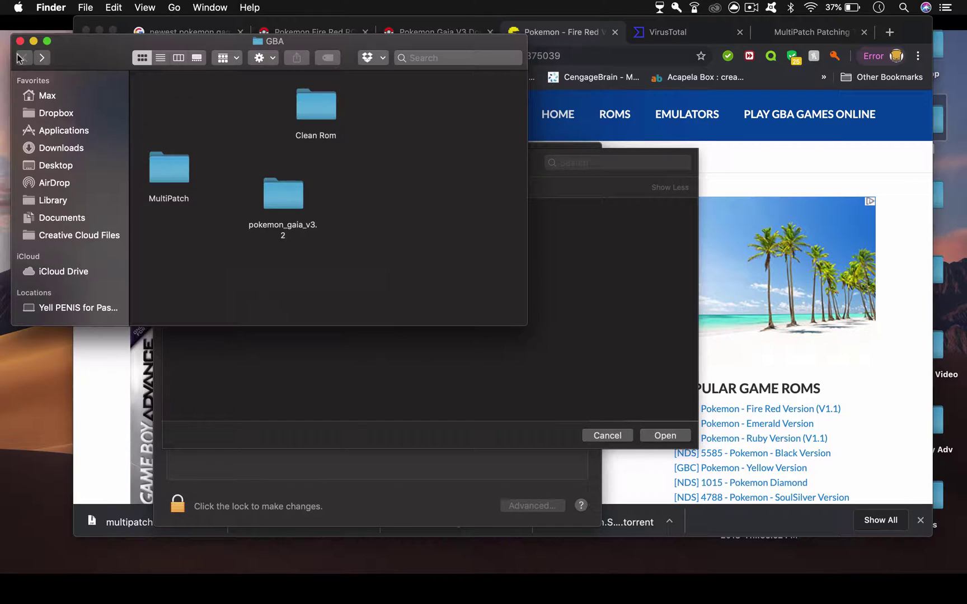
{"action": "double_click", "coordinate": [316, 110]}
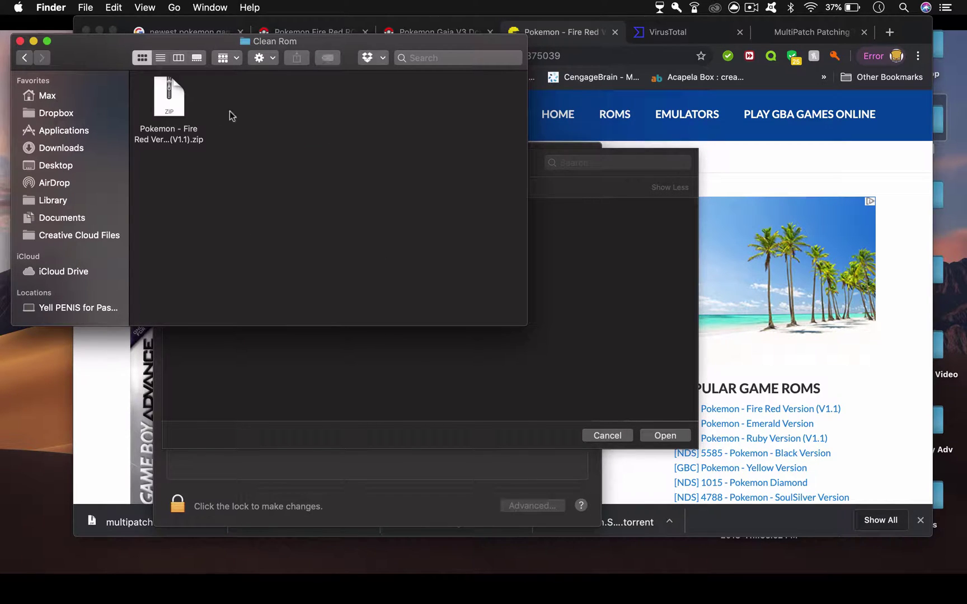
{"action": "double_click", "coordinate": [169, 106]}
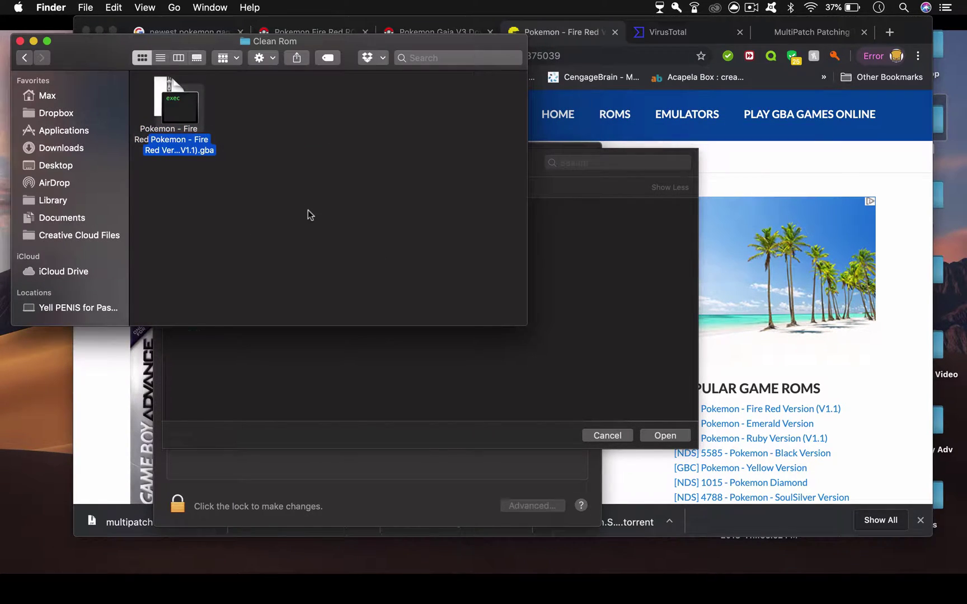
{"action": "left_click", "coordinate": [329, 351]}
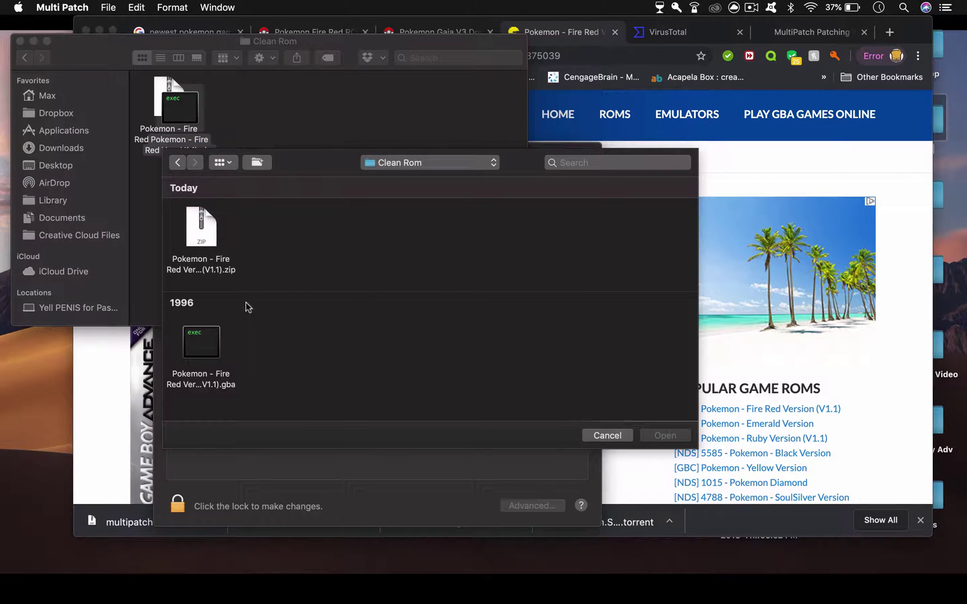
Choose the extracted Pokemon - Fire Red .gba in Clean Rom as the file to patch
{"action": "left_click", "coordinate": [202, 341]}
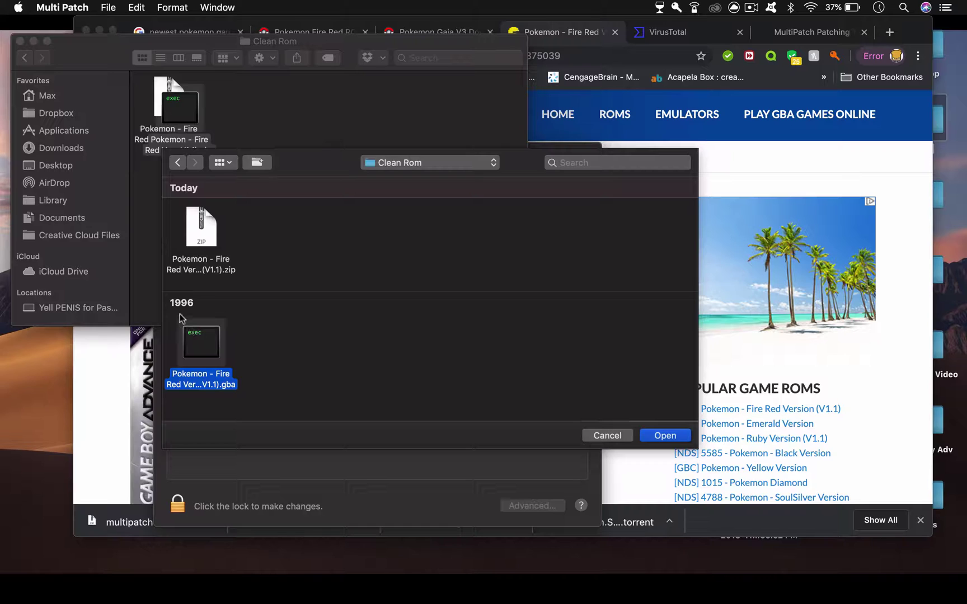
{"action": "double_click", "coordinate": [195, 341]}
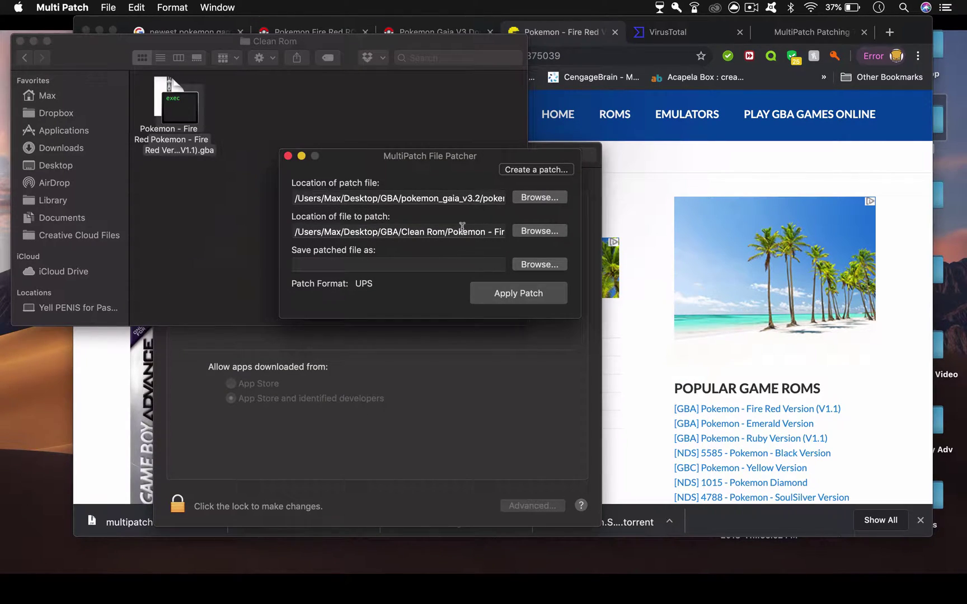
Save the output as HackedFireRed in Clean Rom and apply the Gaia patch, which fails
{"action": "left_click", "coordinate": [544, 264]}
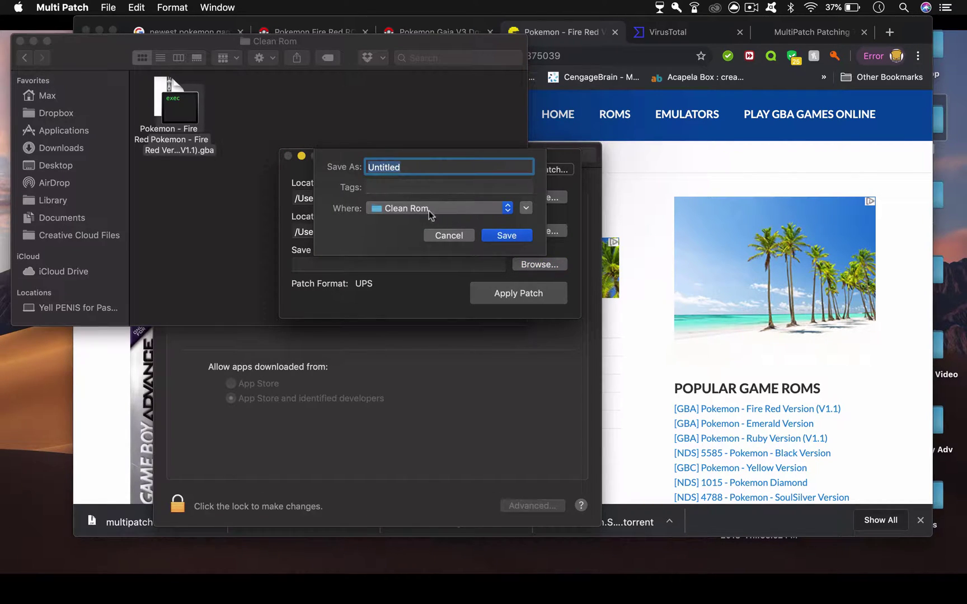
{"action": "left_click", "coordinate": [386, 209]}
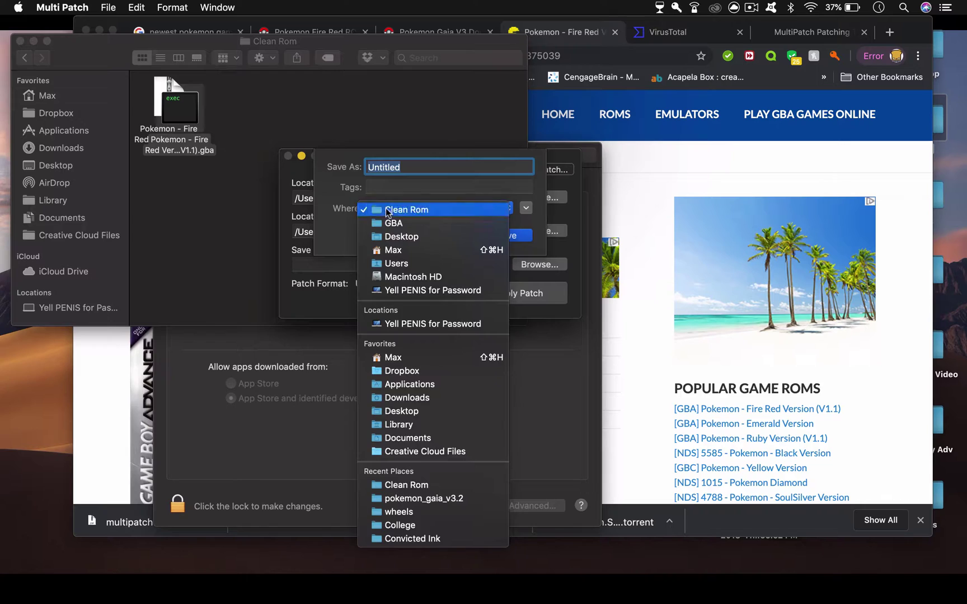
{"action": "left_click", "coordinate": [386, 211]}
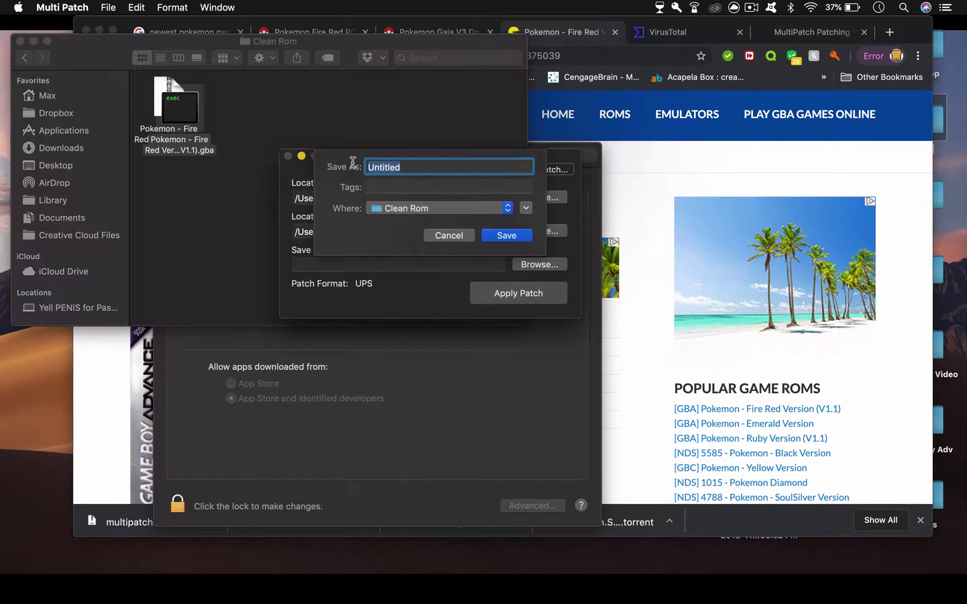
{"action": "type", "text": "HackedFireRed"}
{"action": "left_click", "coordinate": [506, 235]}
{"action": "left_click", "coordinate": [524, 297]}
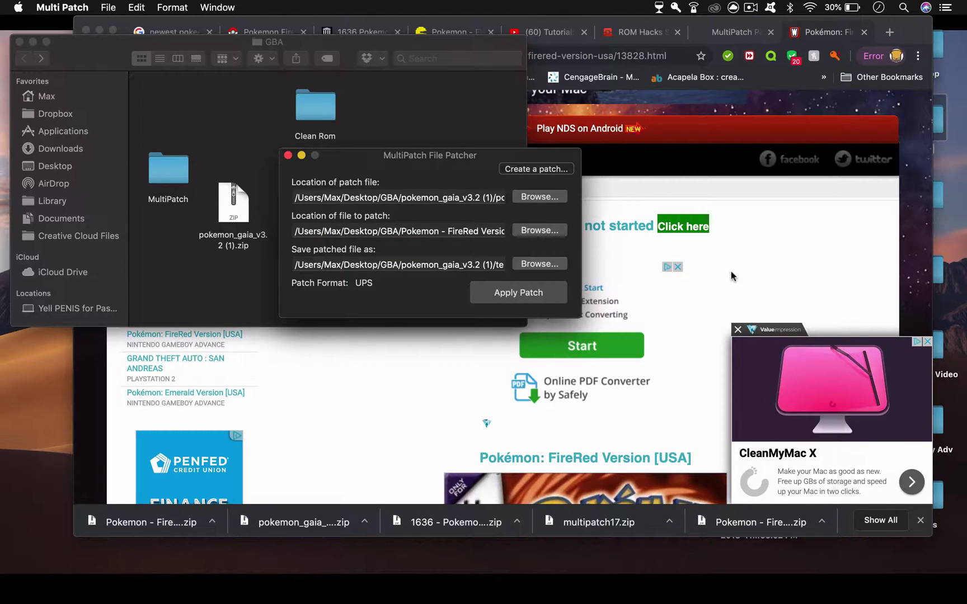
Review the wowroms Pokémon FireRed [USA] download page, then return to the patcher
{"action": "left_click", "coordinate": [763, 293]}
{"action": "scroll", "coordinate": [581, 317], "scroll_direction": "down", "scroll_amount": 6}
{"action": "scroll", "coordinate": [577, 315], "scroll_direction": "down", "scroll_amount": 4}
{"action": "scroll", "coordinate": [576, 314], "scroll_direction": "down", "scroll_amount": 4}
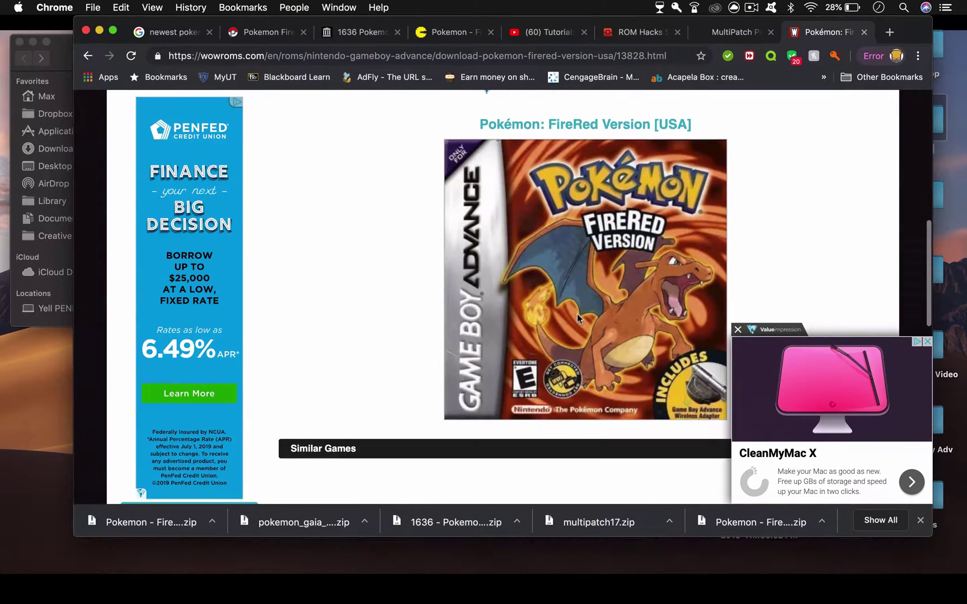
{"action": "left_click_drag", "start_coordinate": [476, 124], "coordinate": [964, 126]}
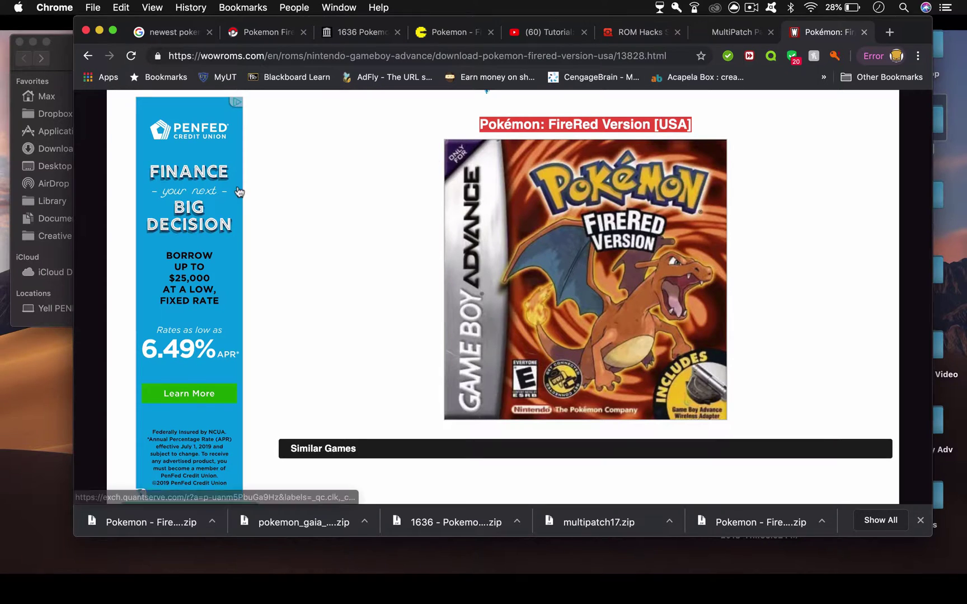
{"action": "scroll", "coordinate": [393, 303], "scroll_direction": "up", "scroll_amount": 10}
{"action": "scroll", "coordinate": [392, 302], "scroll_direction": "down", "scroll_amount": 5}
{"action": "scroll", "coordinate": [392, 303], "scroll_direction": "down", "scroll_amount": 2}
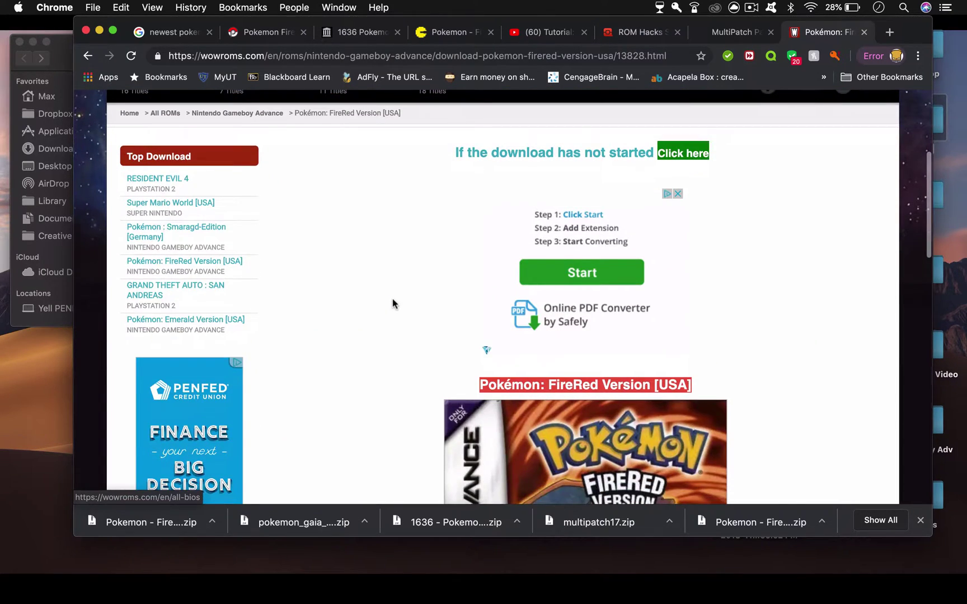
{"action": "scroll", "coordinate": [392, 303], "scroll_direction": "down", "scroll_amount": 12}
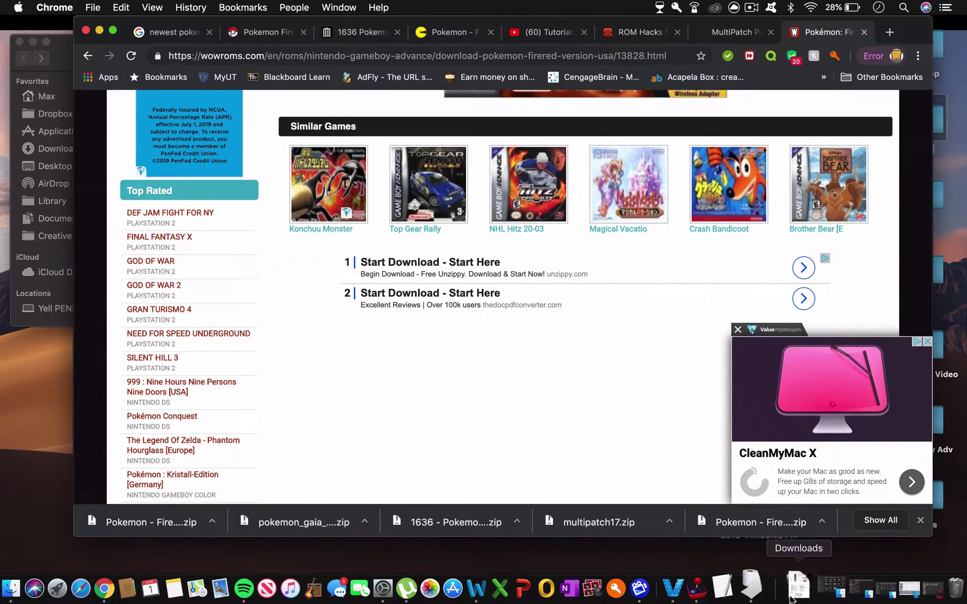
{"action": "left_click", "coordinate": [763, 587]}
Set the FireRed .gba ROM as the file to patch
{"action": "left_click", "coordinate": [539, 230]}
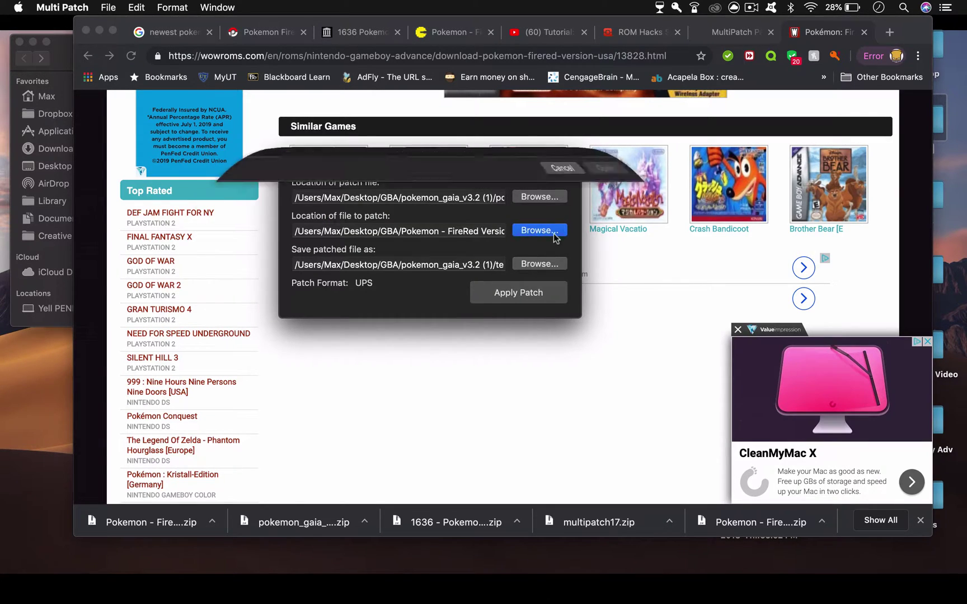
{"action": "scroll", "coordinate": [443, 262], "scroll_direction": "down", "scroll_amount": 5}
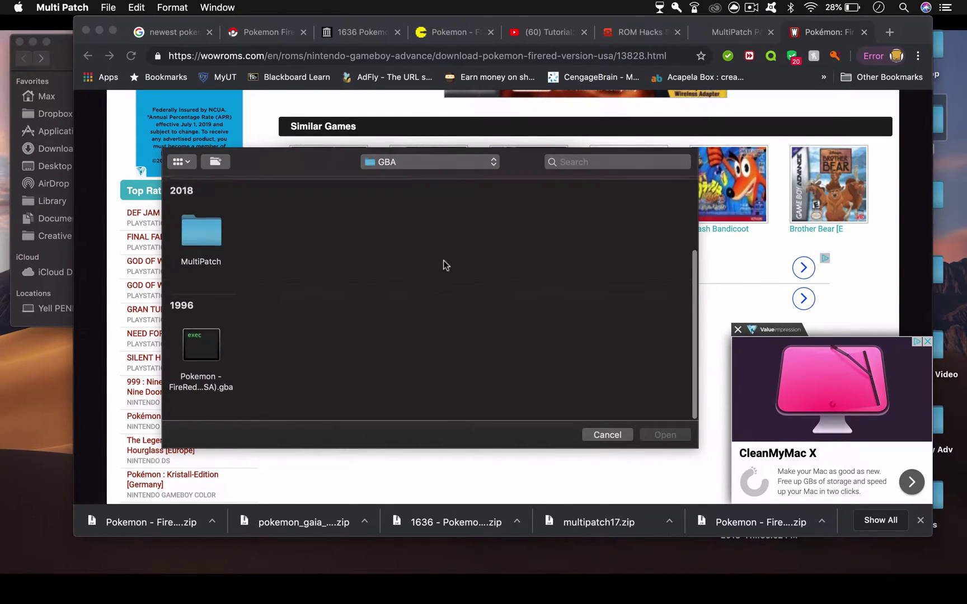
{"action": "left_click", "coordinate": [212, 385]}
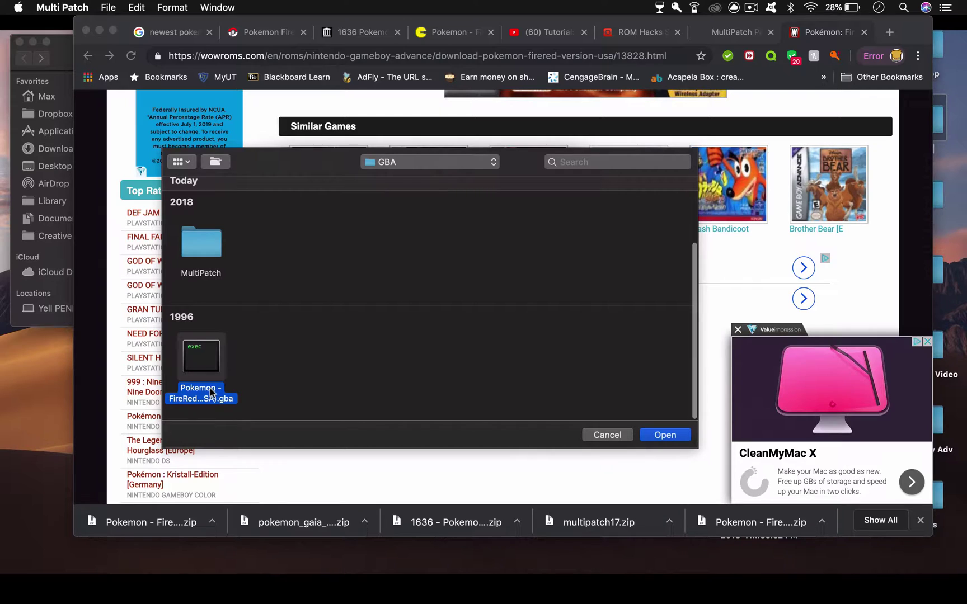
{"action": "double_click", "coordinate": [212, 392]}
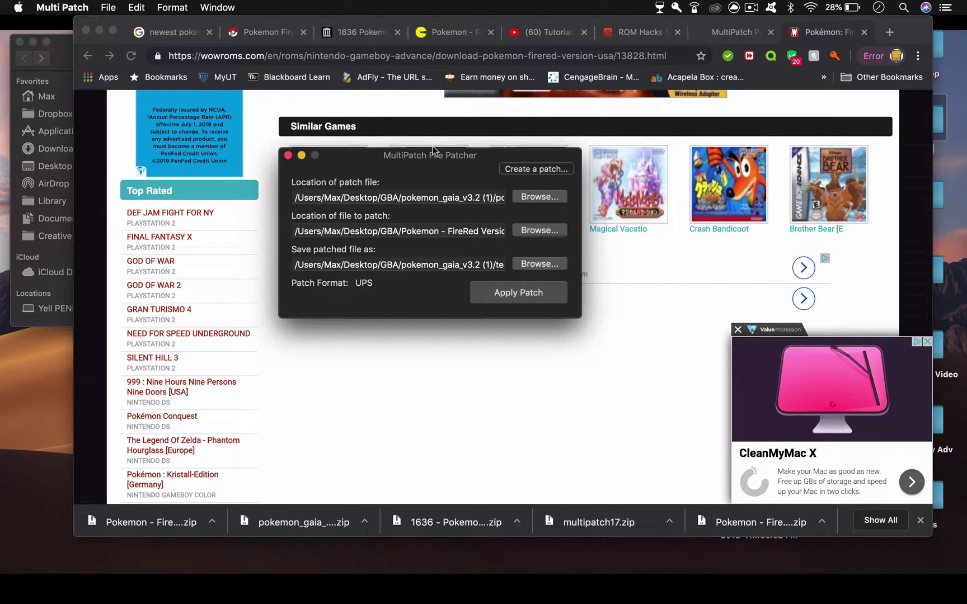
Select pokemon_gaia_v3.2.ups from the pokemon_gaia_v3.2 (1) folder as the patch
{"action": "left_click", "coordinate": [540, 196]}
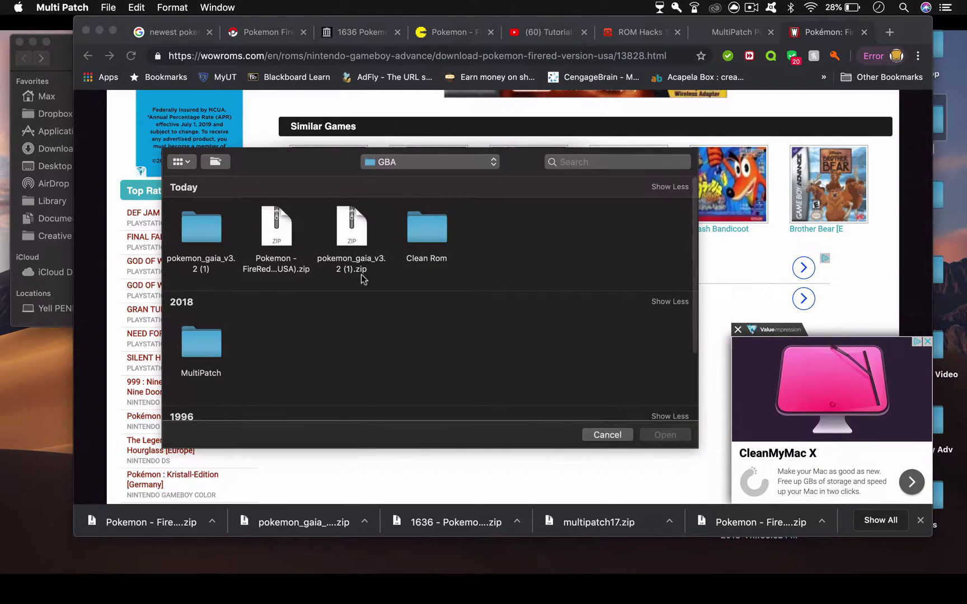
{"action": "double_click", "coordinate": [201, 226]}
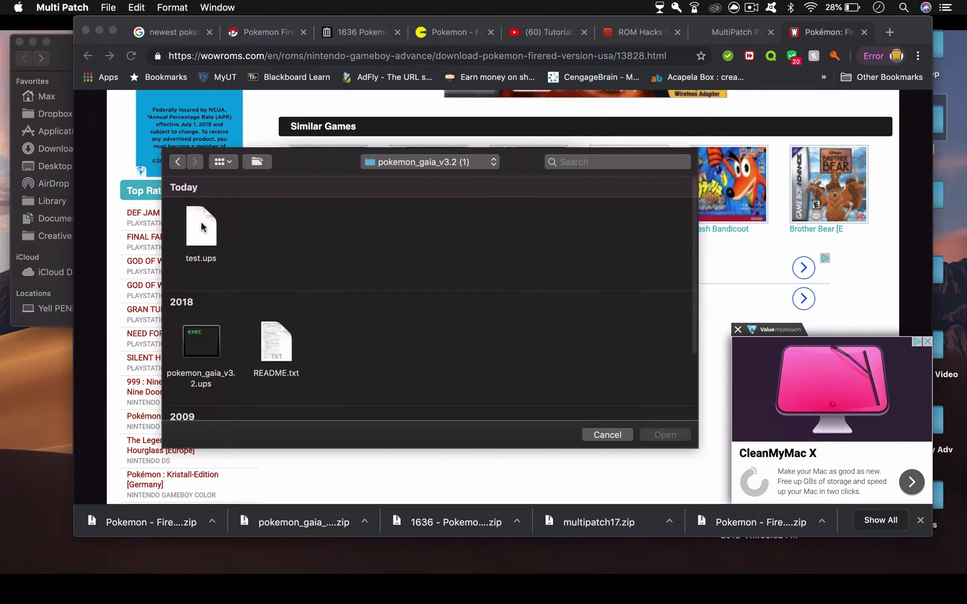
{"action": "scroll", "coordinate": [204, 376], "scroll_direction": "down", "scroll_amount": 3}
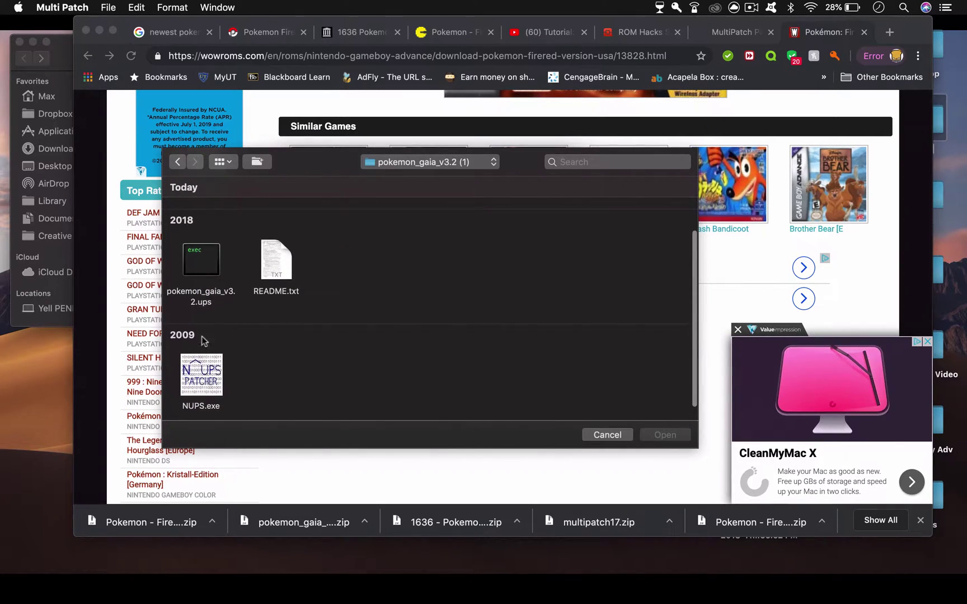
{"action": "left_click", "coordinate": [202, 295]}
{"action": "double_click", "coordinate": [202, 293]}
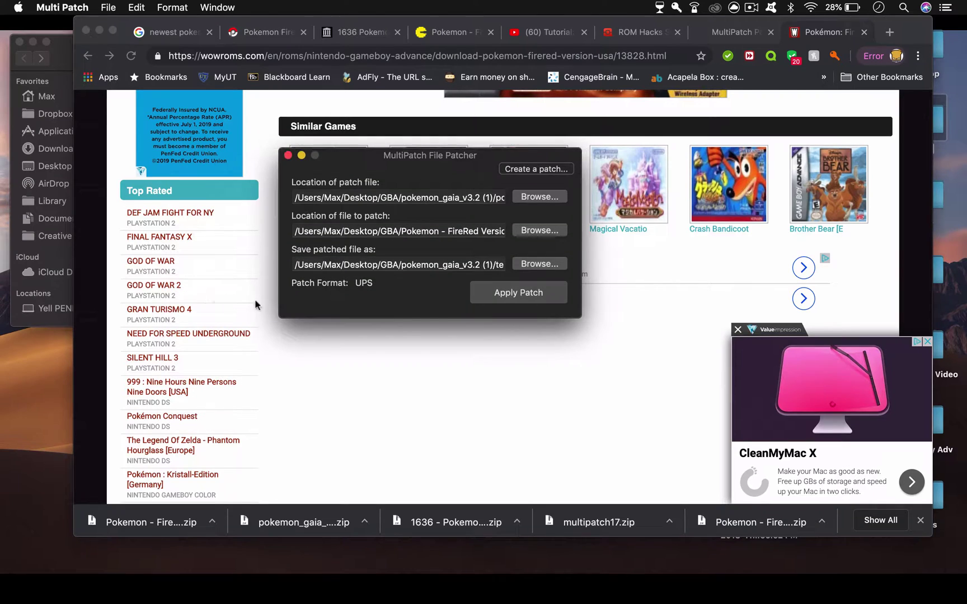
Save as PokeFireRedHack in the GBA folder, apply the patch and dismiss the finished message
{"action": "left_click", "coordinate": [540, 265]}
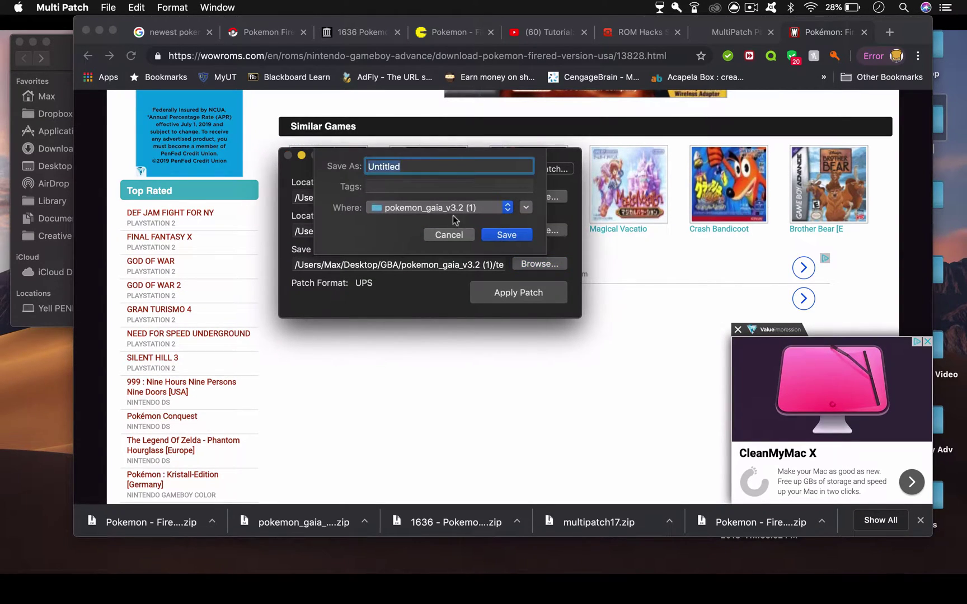
{"action": "type", "text": "PokeFireRedHack"}
{"action": "left_click", "coordinate": [489, 207]}
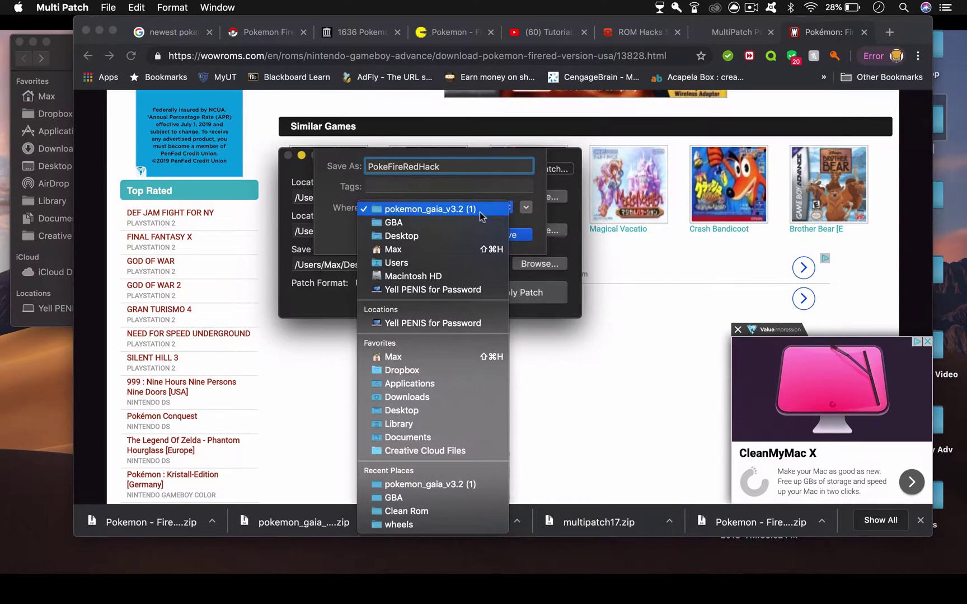
{"action": "left_click", "coordinate": [423, 218]}
{"action": "left_click", "coordinate": [504, 235]}
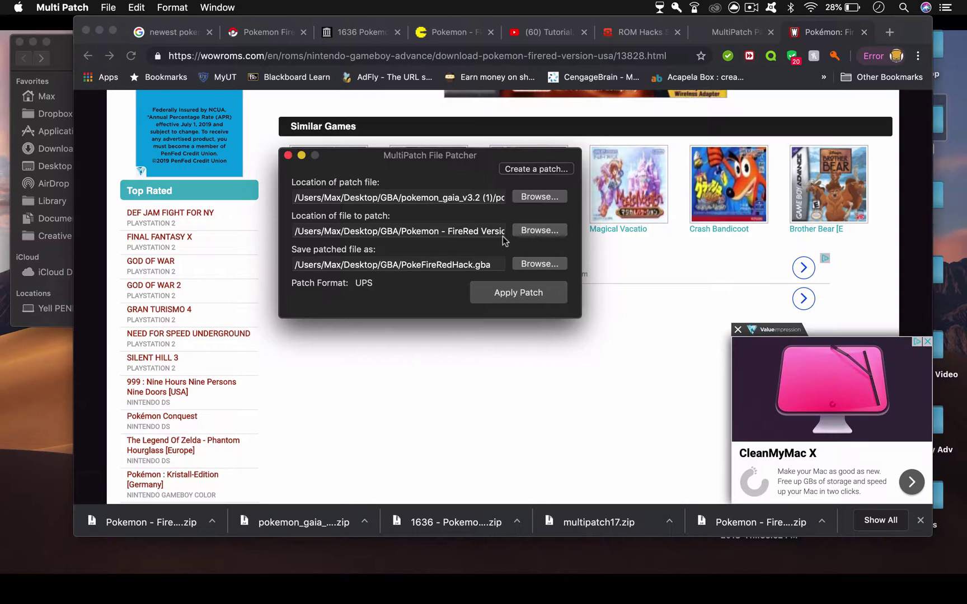
{"action": "left_click", "coordinate": [552, 301]}
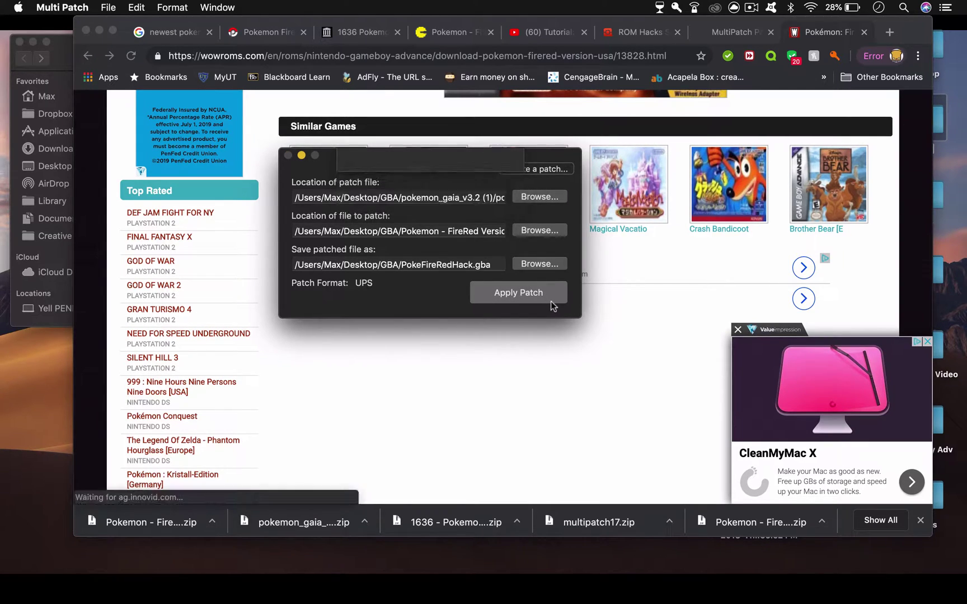
{"action": "left_click", "coordinate": [582, 219]}
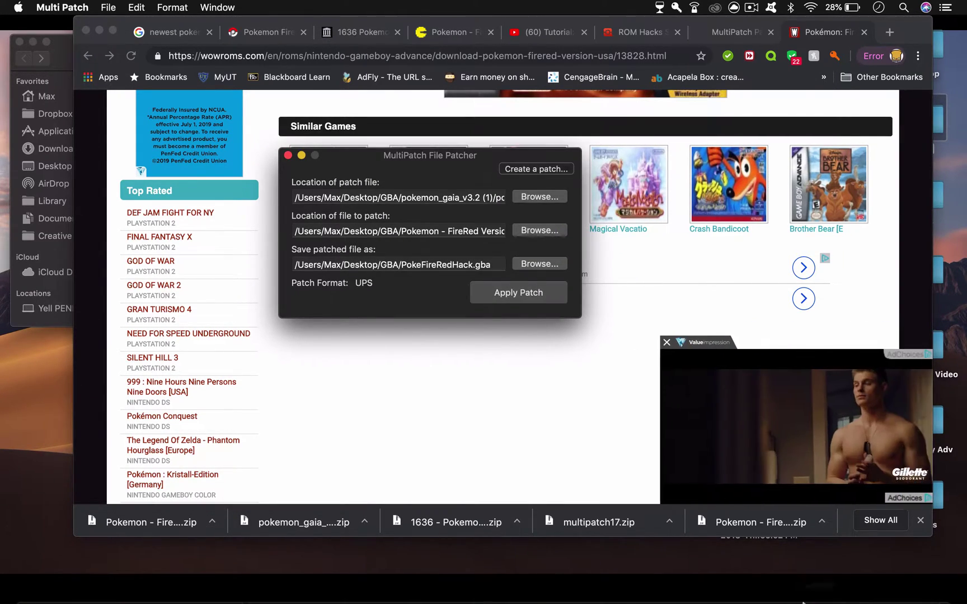
{"action": "mouse_move", "coordinate": [483, 602]}
{"action": "left_click", "coordinate": [841, 587]}
Delete the original Pokémon Fire Red game from the OpenEmu library
{"action": "left_click", "coordinate": [34, 588]}
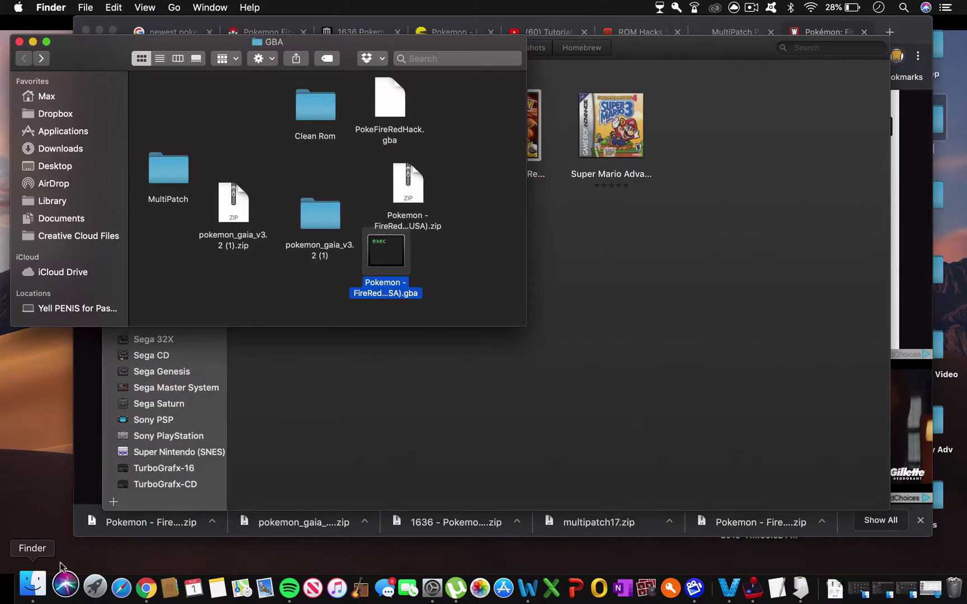
{"action": "left_click", "coordinate": [521, 151]}
{"action": "right_click", "coordinate": [520, 151]}
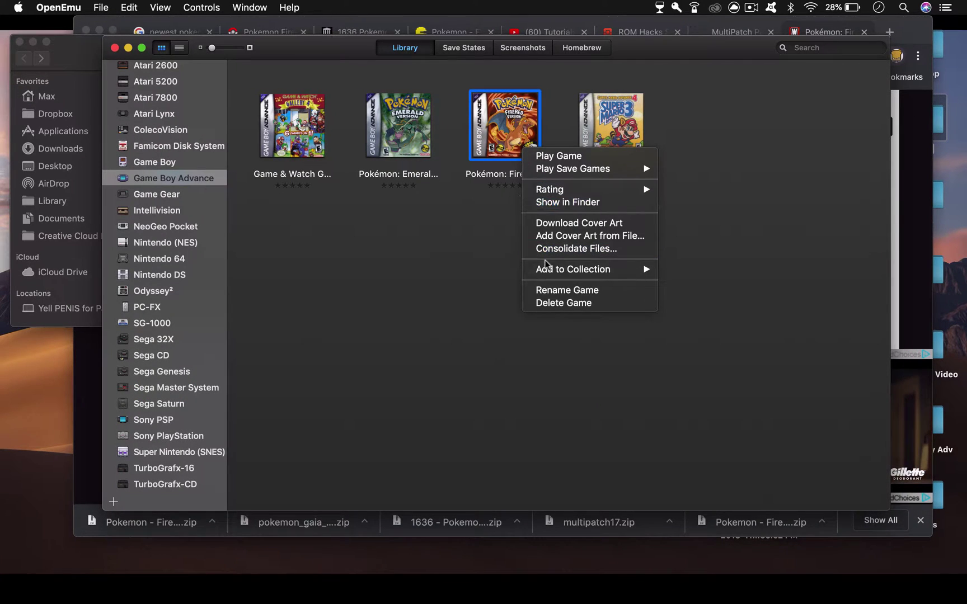
{"action": "left_click", "coordinate": [549, 304]}
{"action": "mouse_move", "coordinate": [244, 602]}
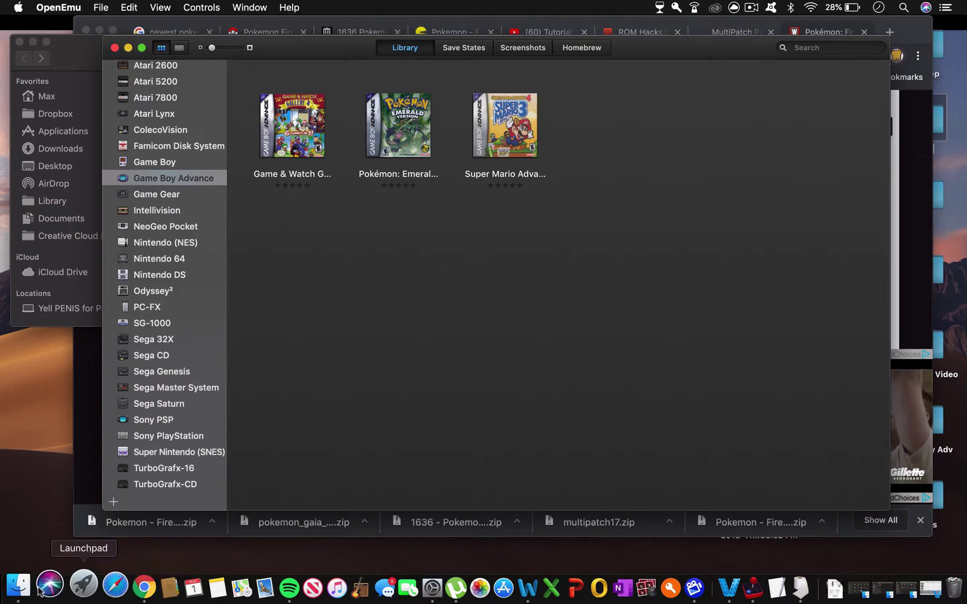
Drag PokeFireRedHack.gba from the GBA folder into OpenEmu and launch it
{"action": "left_click", "coordinate": [46, 588]}
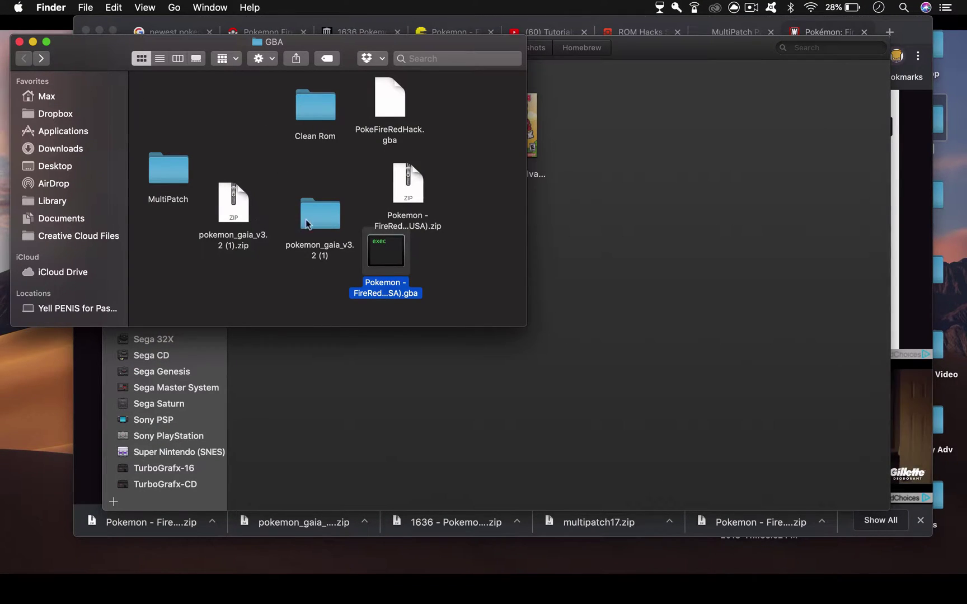
{"action": "left_click_drag", "start_coordinate": [390, 106], "coordinate": [678, 251]}
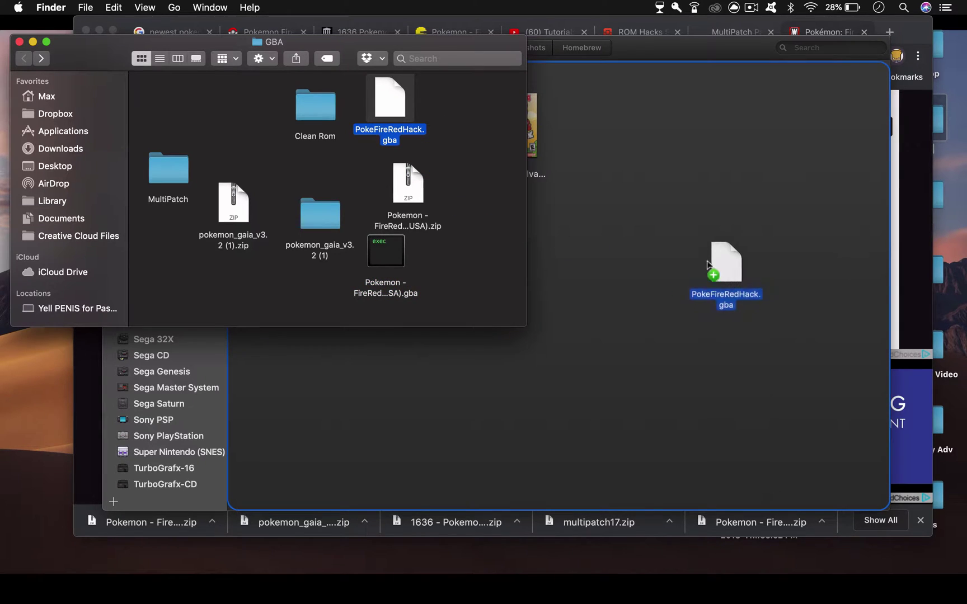
{"action": "left_click", "coordinate": [678, 252]}
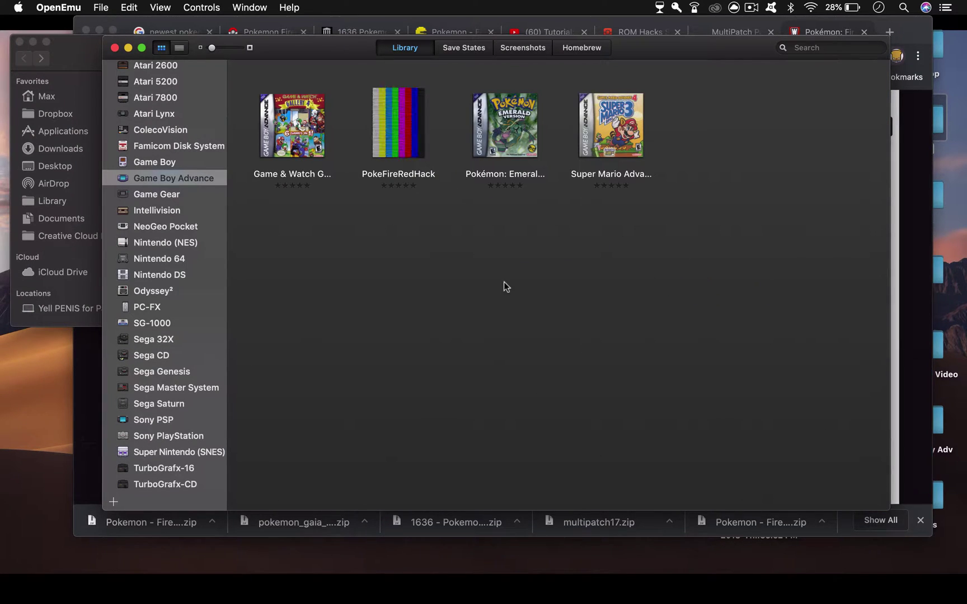
{"action": "left_click", "coordinate": [398, 120]}
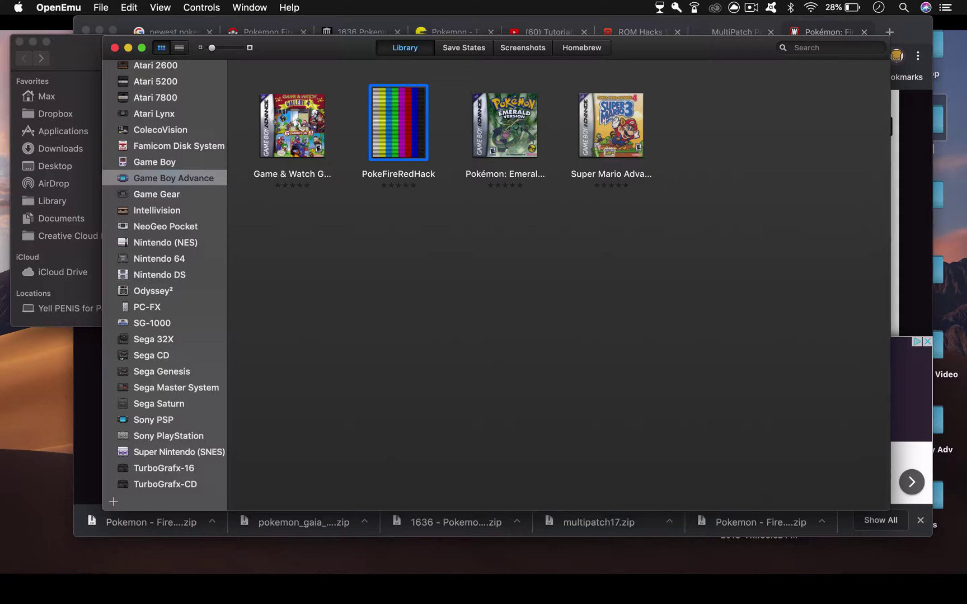
{"action": "double_click", "coordinate": [406, 137]}
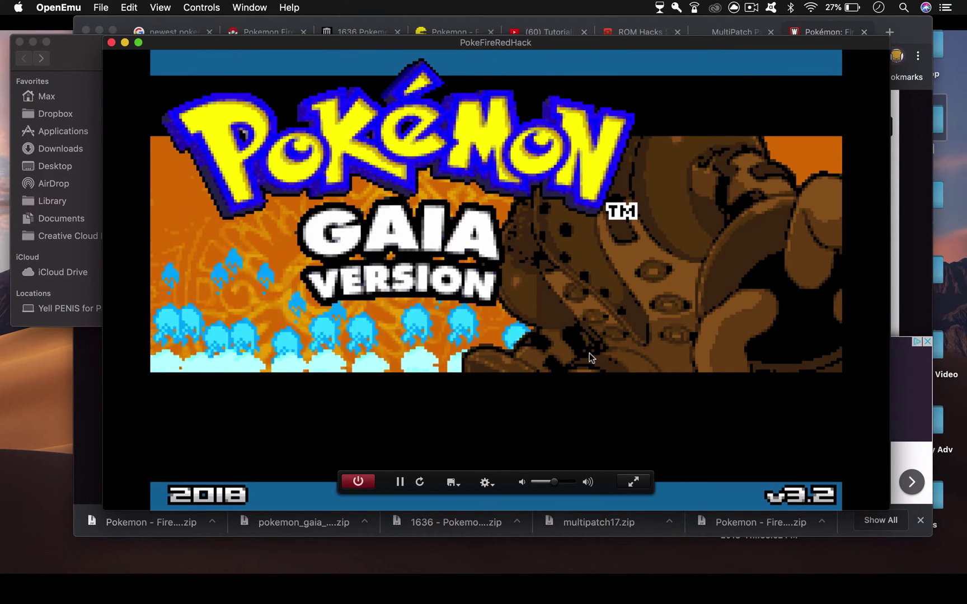
Skip the Pokémon Gaia title screen with Return to reach the introduction text
{"action": "key", "text": "Return"}
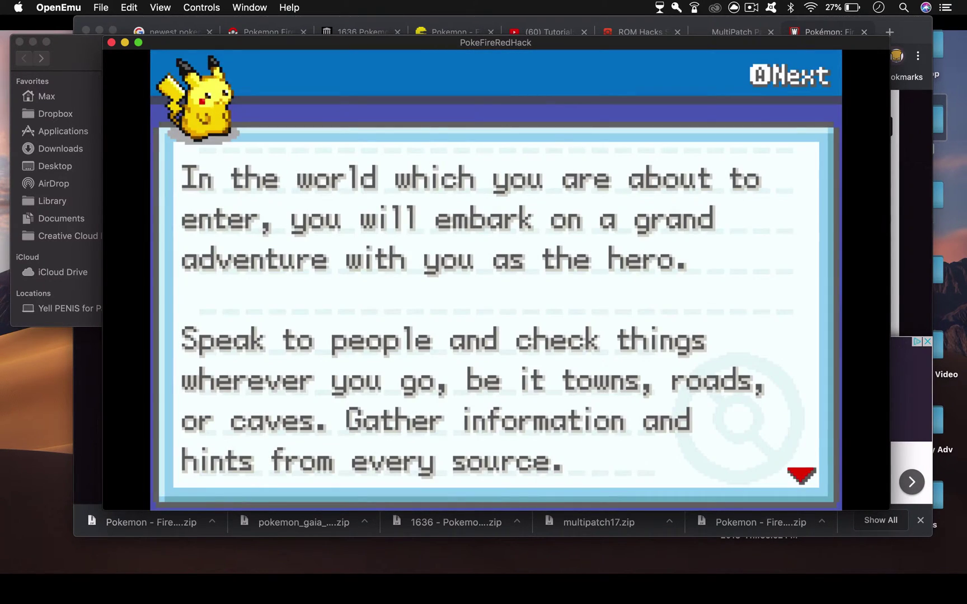